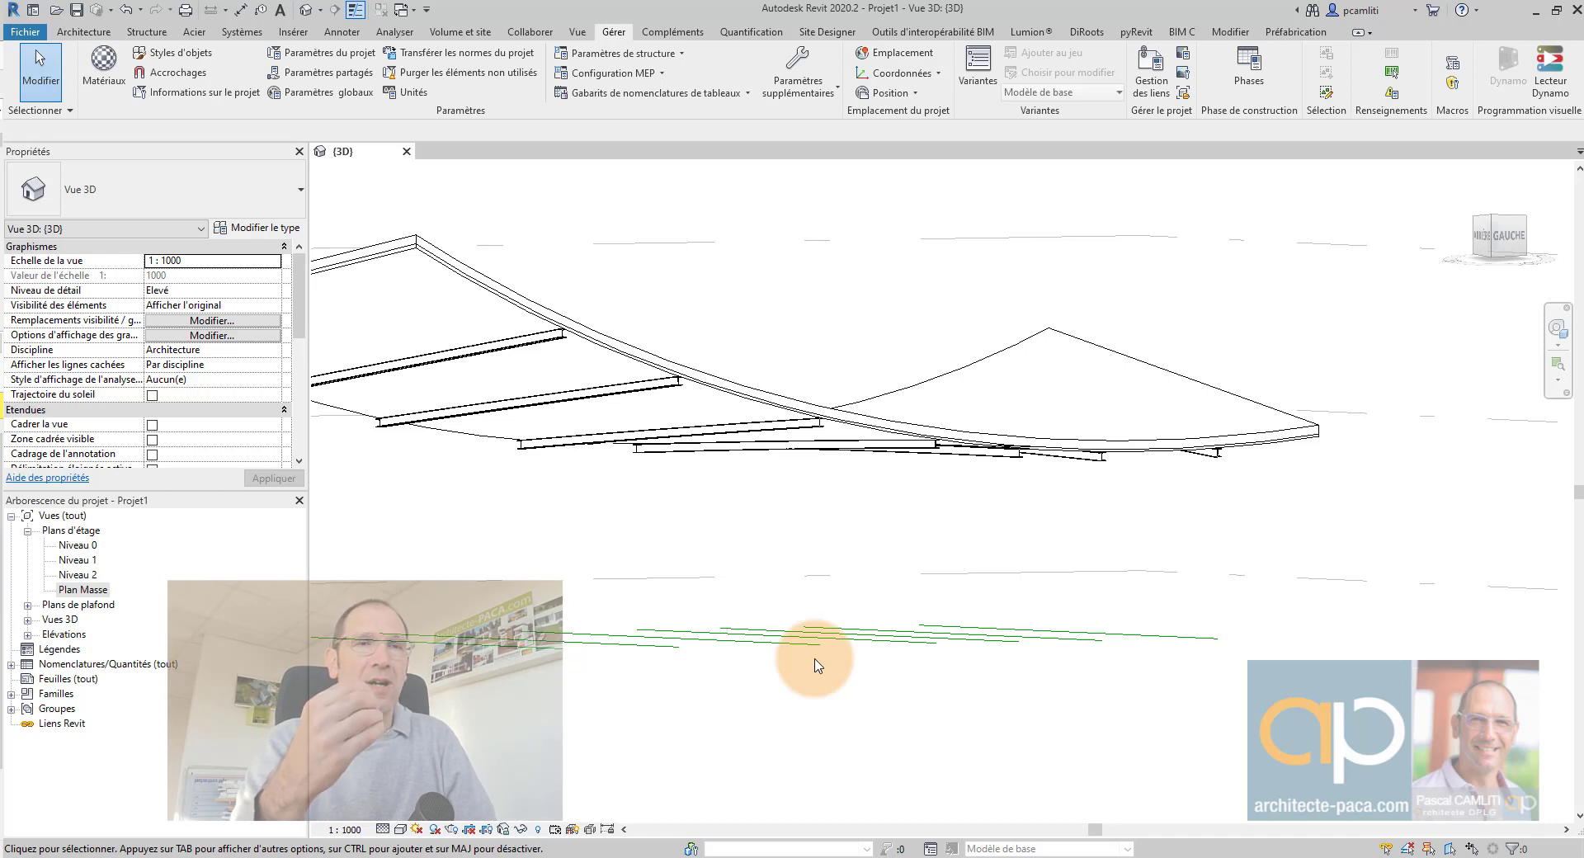
# - Delete the 200 mm roof that covers the curved mass and its beams in the 3D view
pyautogui.scroll(-2, 790, 558)
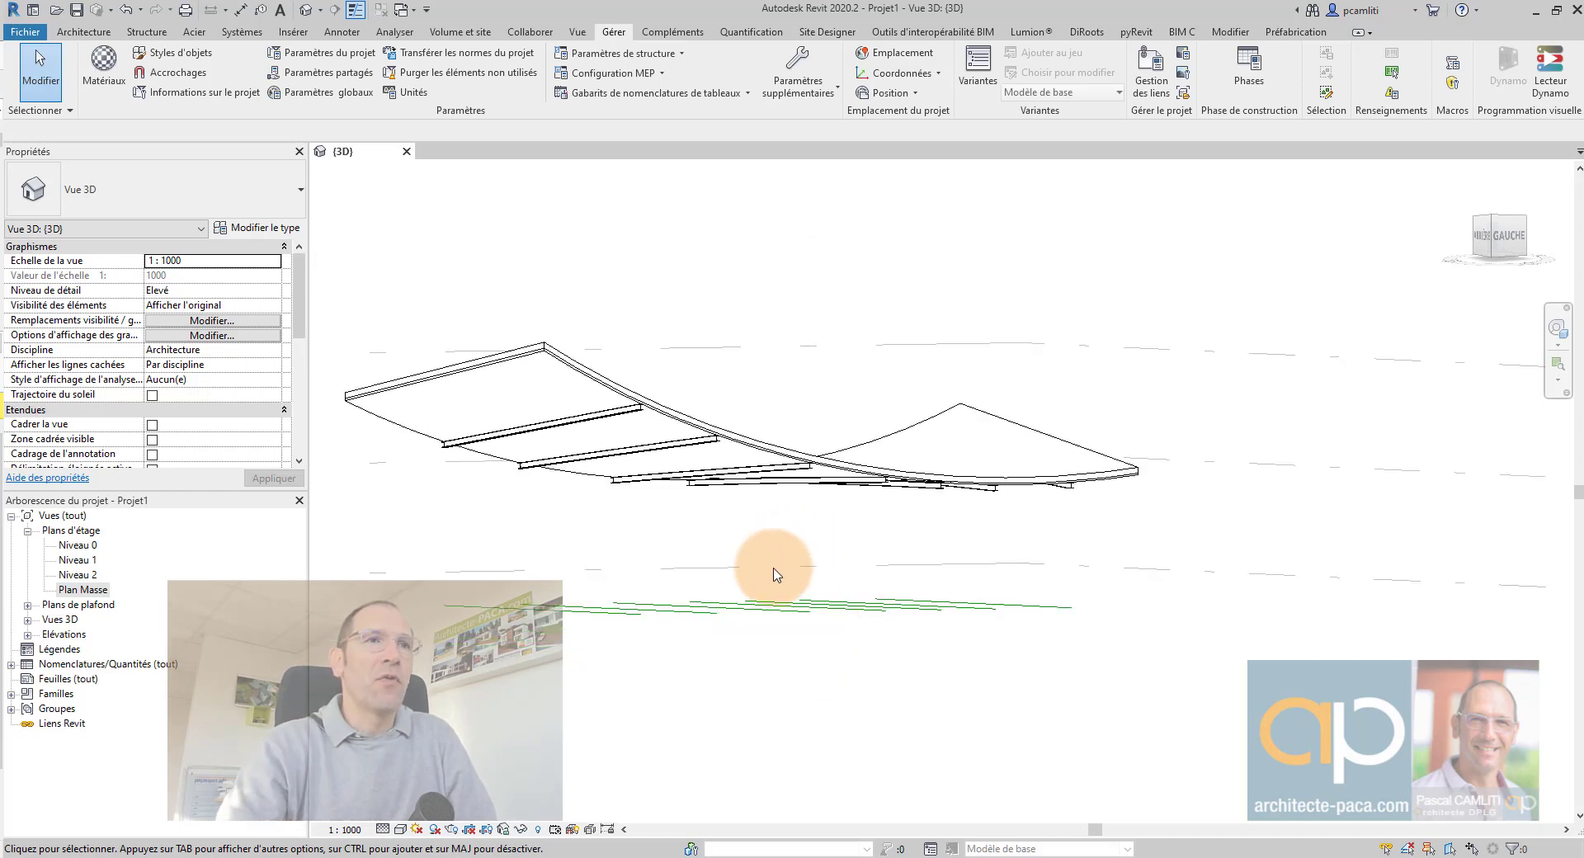
pyautogui.keyDown('shift'); pyautogui.moveTo(803, 611); pyautogui.dragTo(723, 522, button='middle'); pyautogui.keyUp('shift')
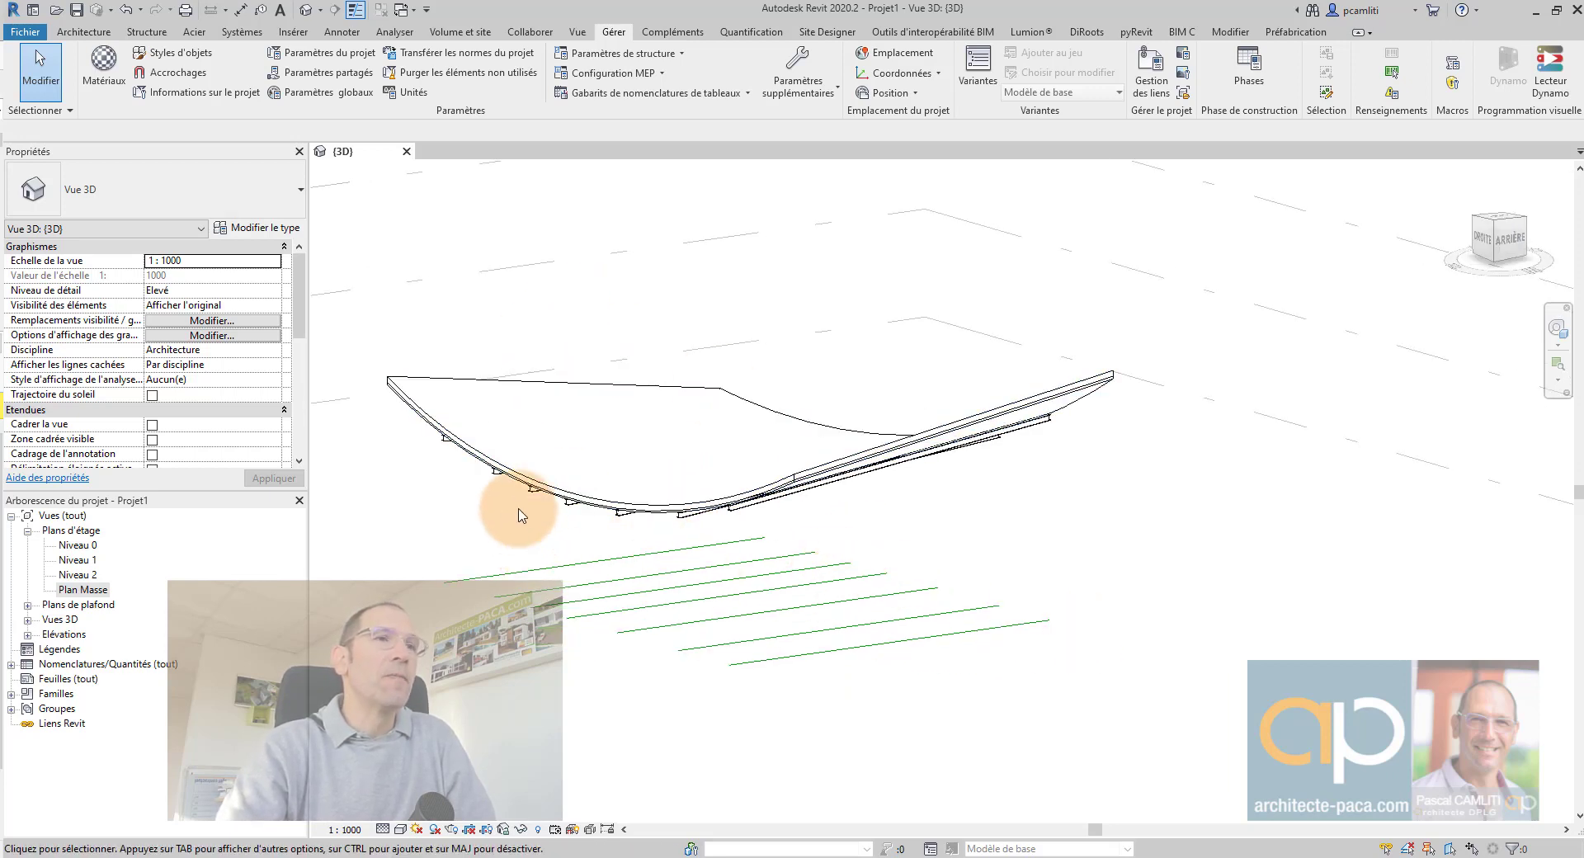
pyautogui.keyDown('shift'); pyautogui.moveTo(518, 515); pyautogui.dragTo(628, 481, button='middle'); pyautogui.keyUp('shift')
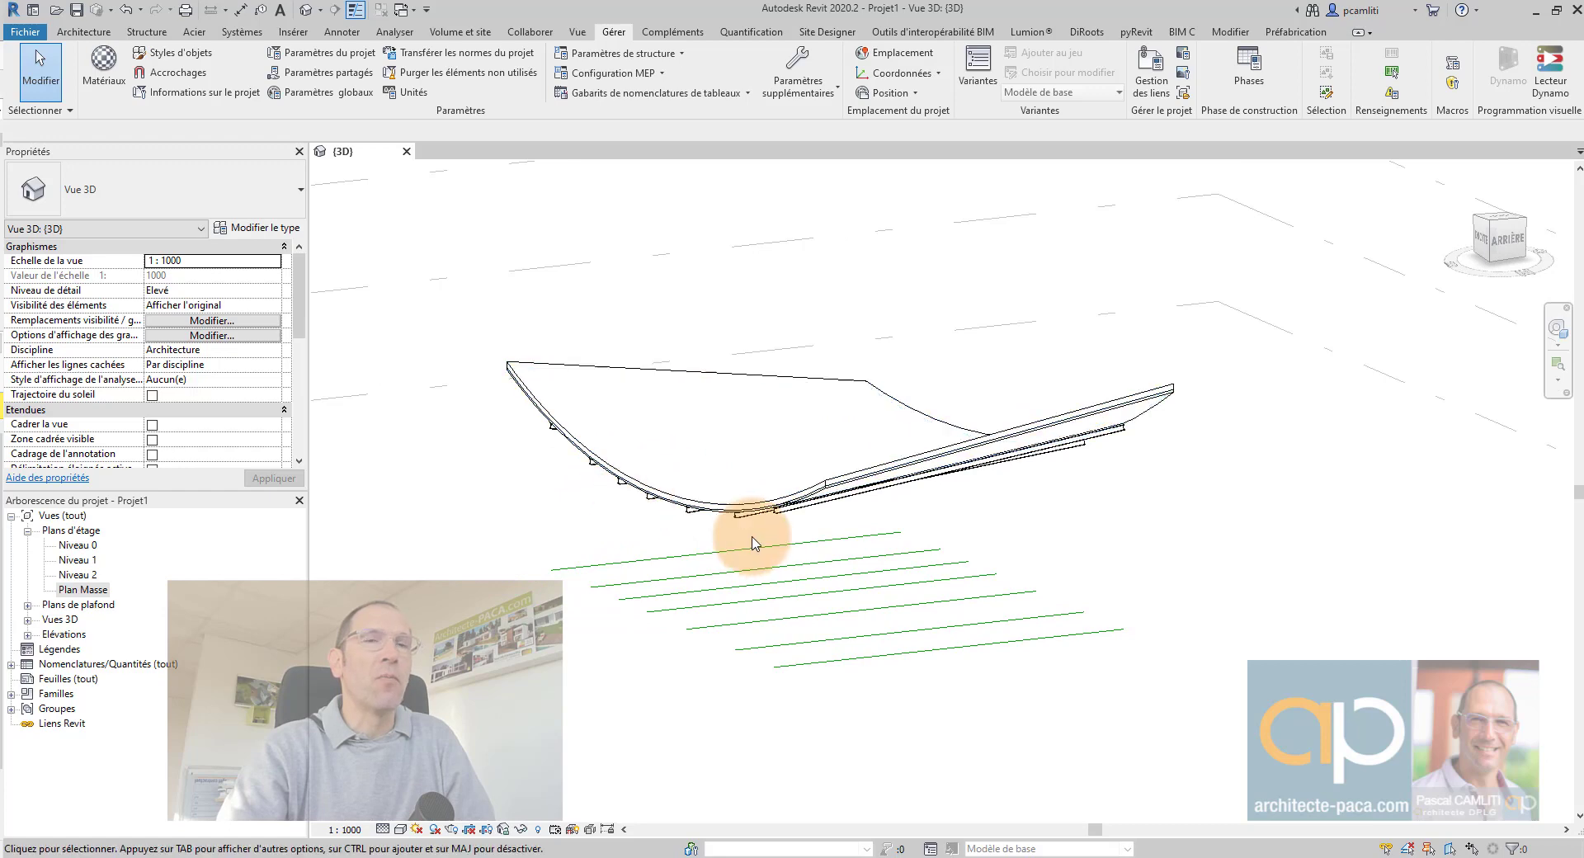
pyautogui.keyDown('shift'); pyautogui.moveTo(978, 571); pyautogui.dragTo(878, 548, button='middle'); pyautogui.keyUp('shift')
pyautogui.scroll(3, 813, 481)
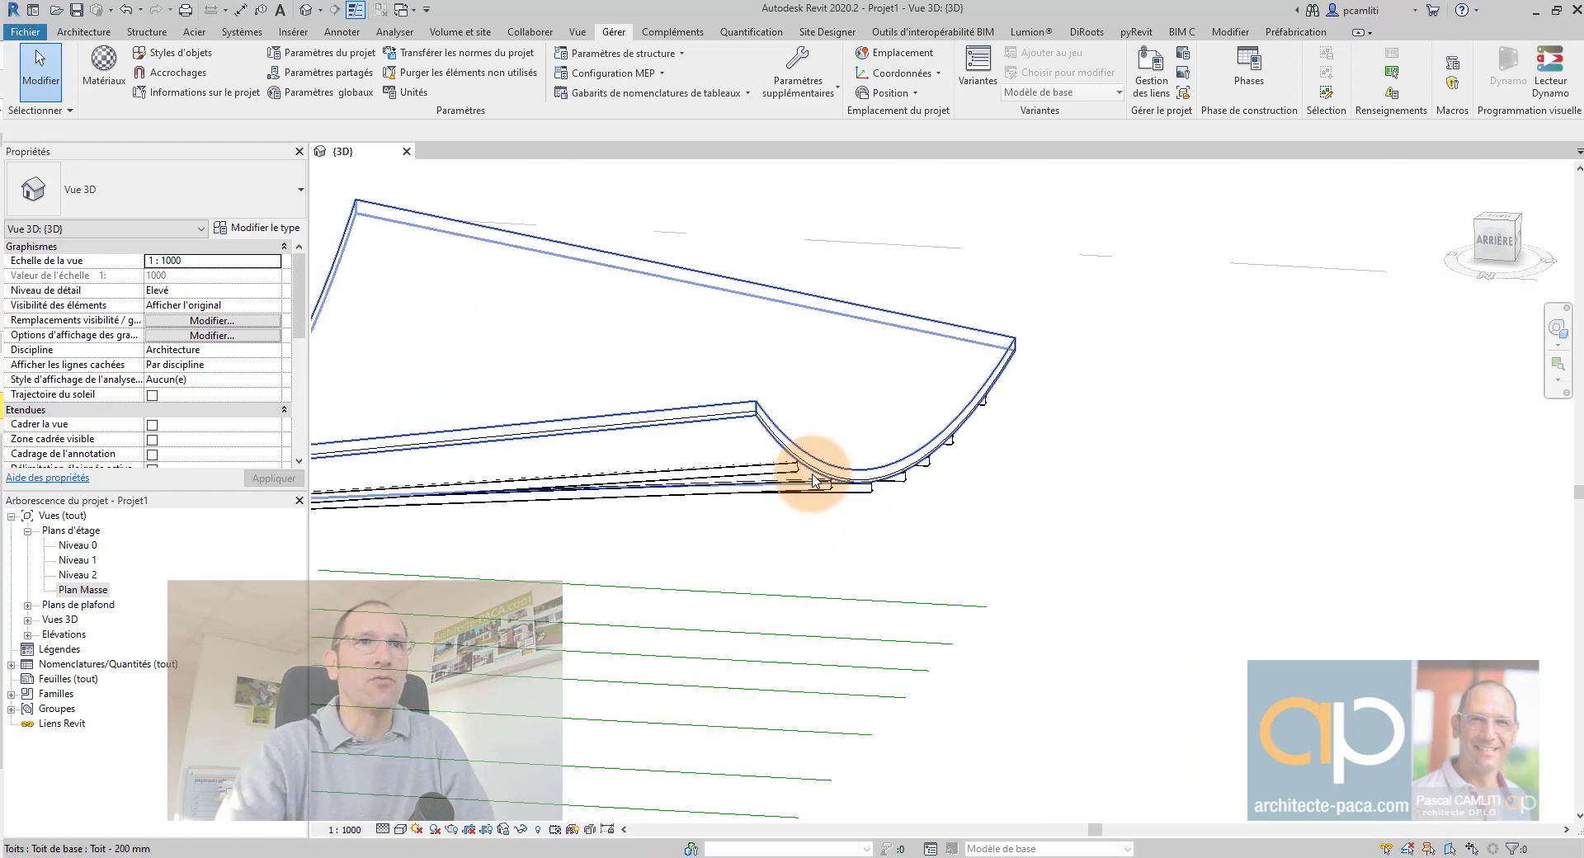
pyautogui.click(821, 464)
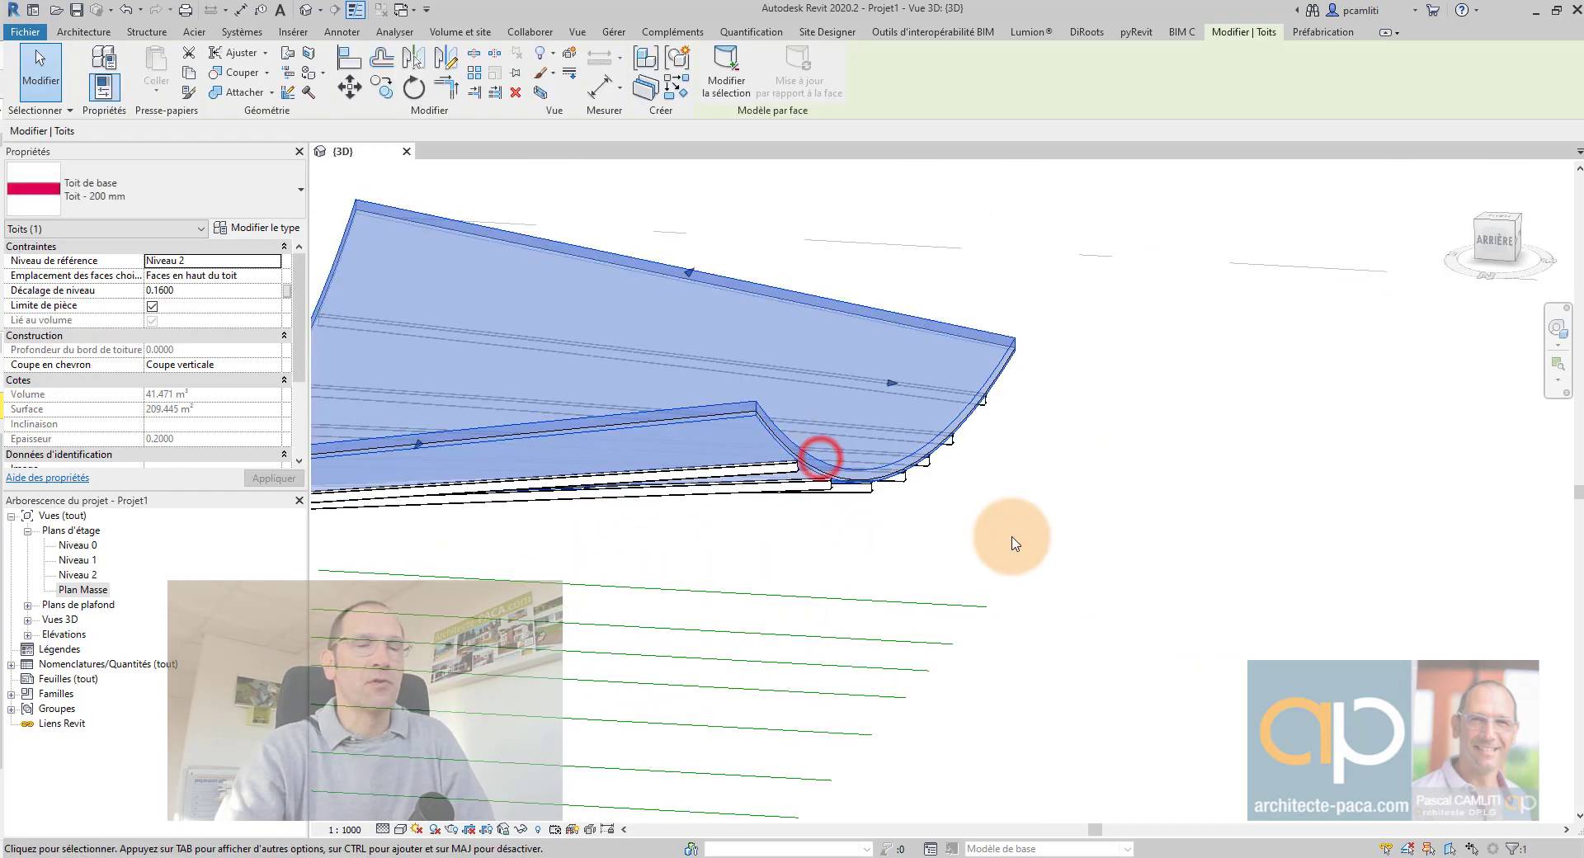
pyautogui.click(1001, 530)
pyautogui.keyDown('shift'); pyautogui.moveTo(1001, 530); pyautogui.dragTo(630, 519, button='middle'); pyautogui.keyUp('shift')
# - Select all HEA160 beams visible in the 3D view and delete them
pyautogui.click(619, 495)
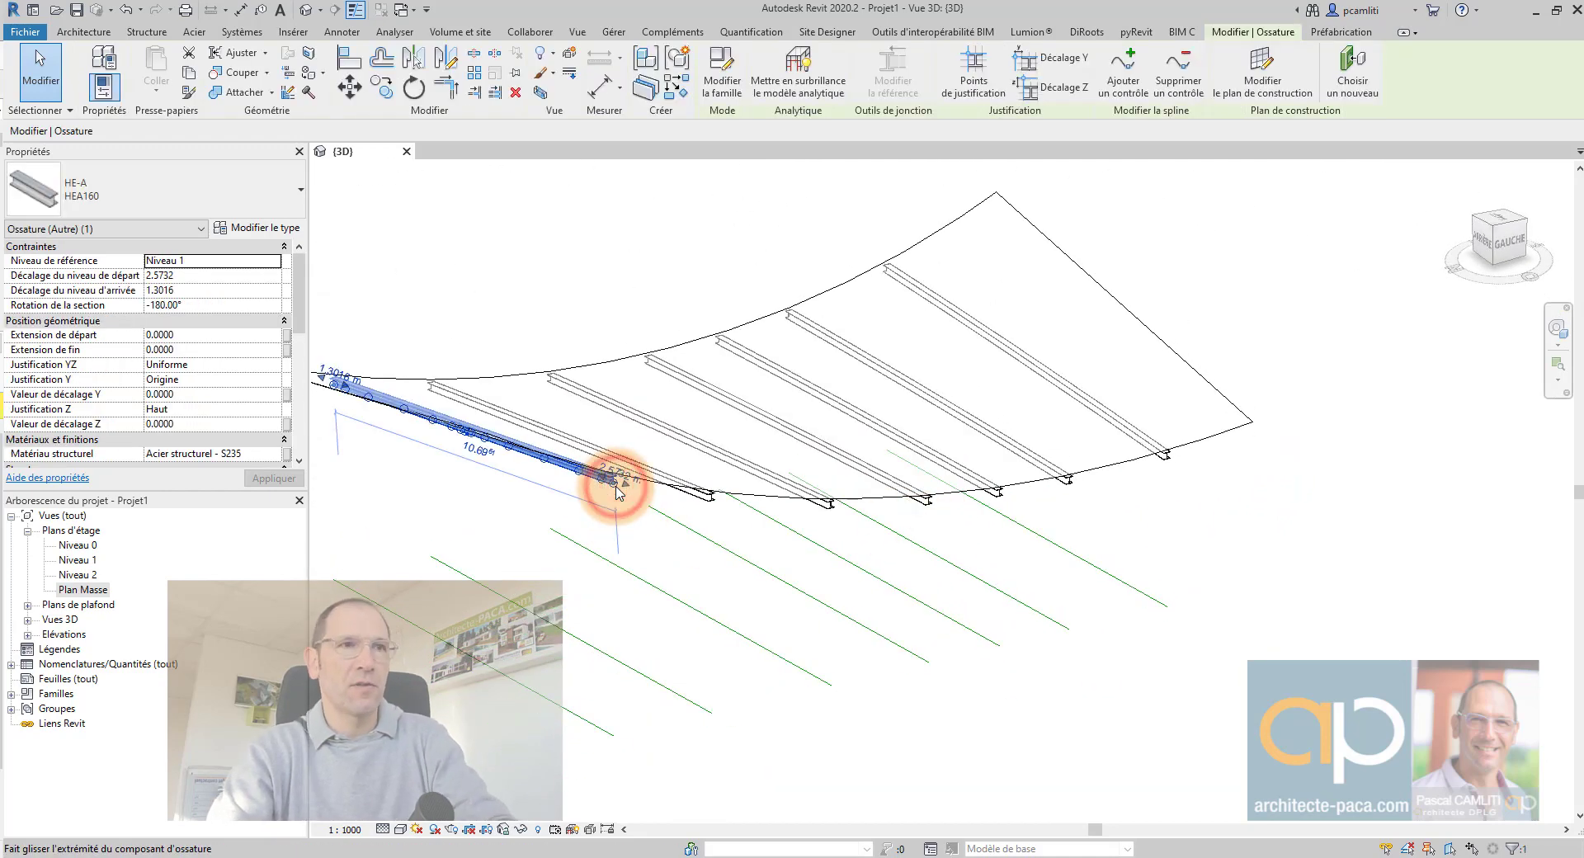
pyautogui.rightClick(617, 488)
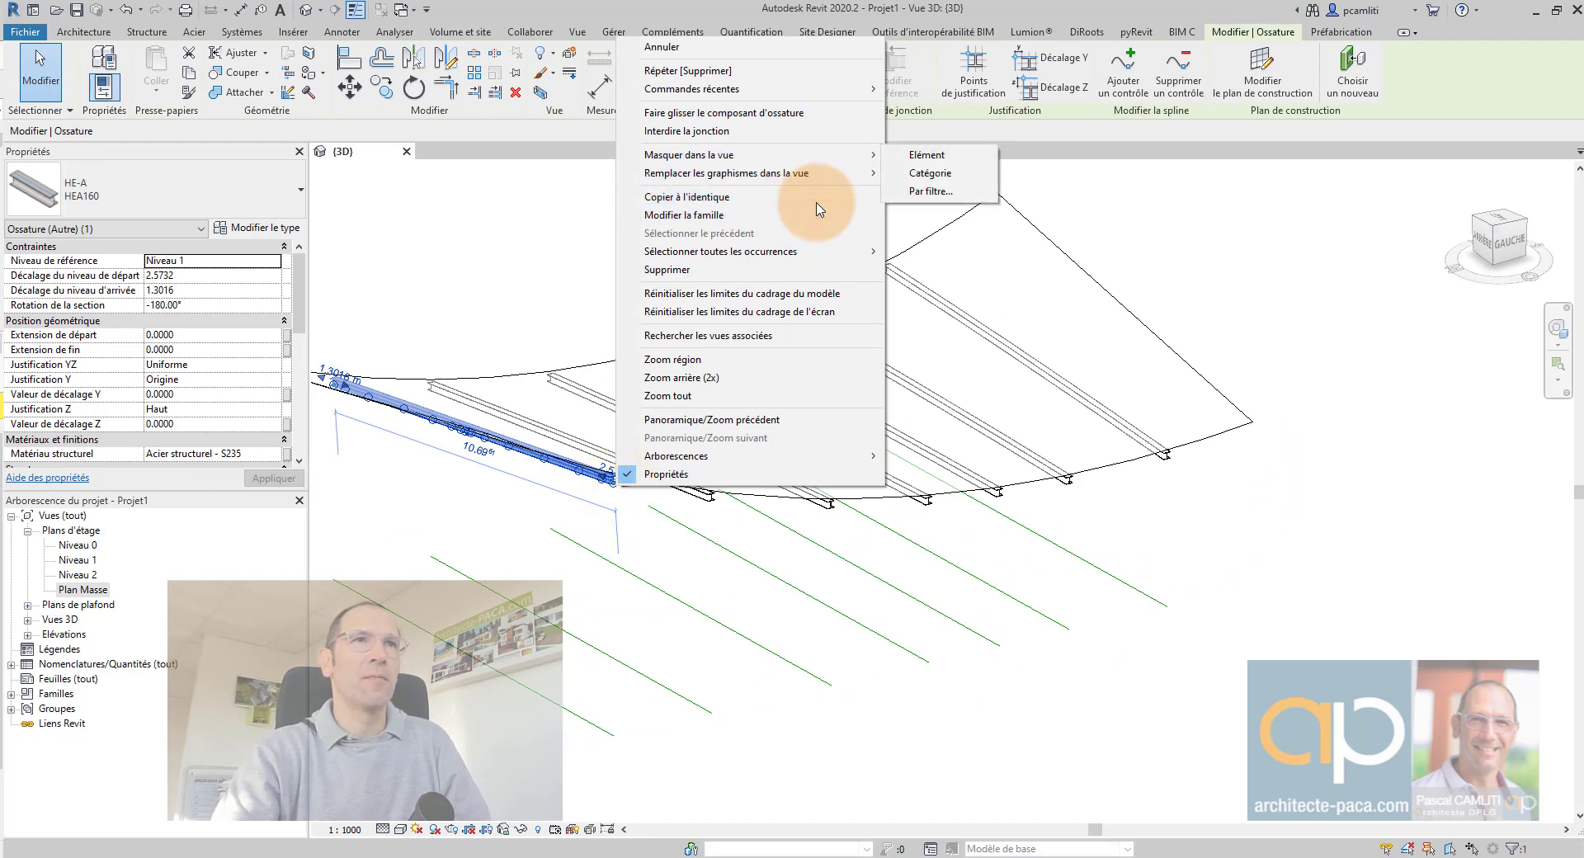
pyautogui.click(809, 247)
pyautogui.click(941, 252)
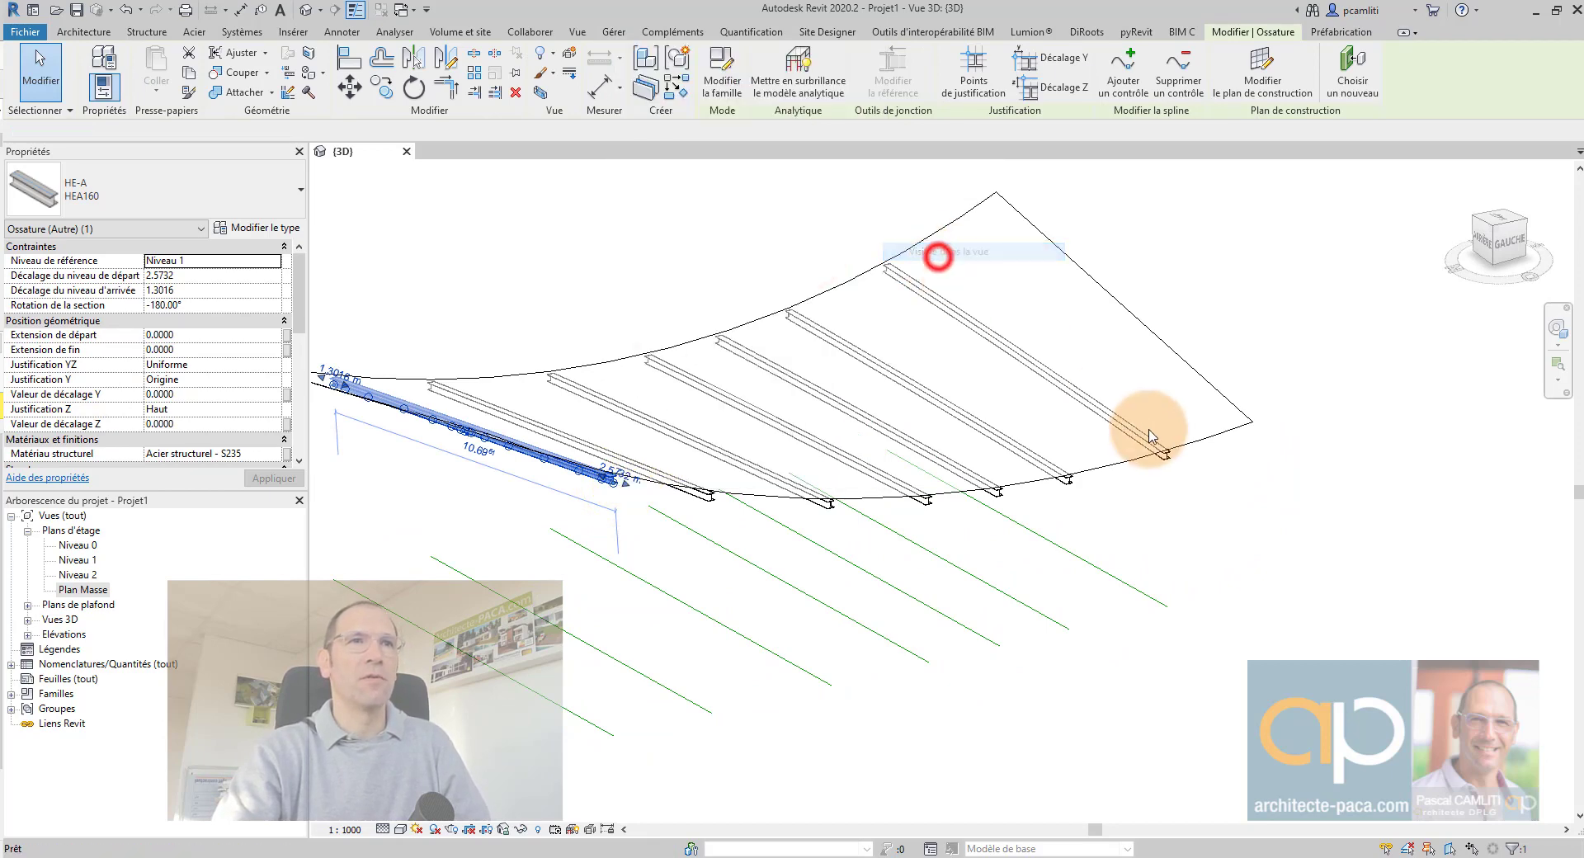
pyautogui.press('Delete')
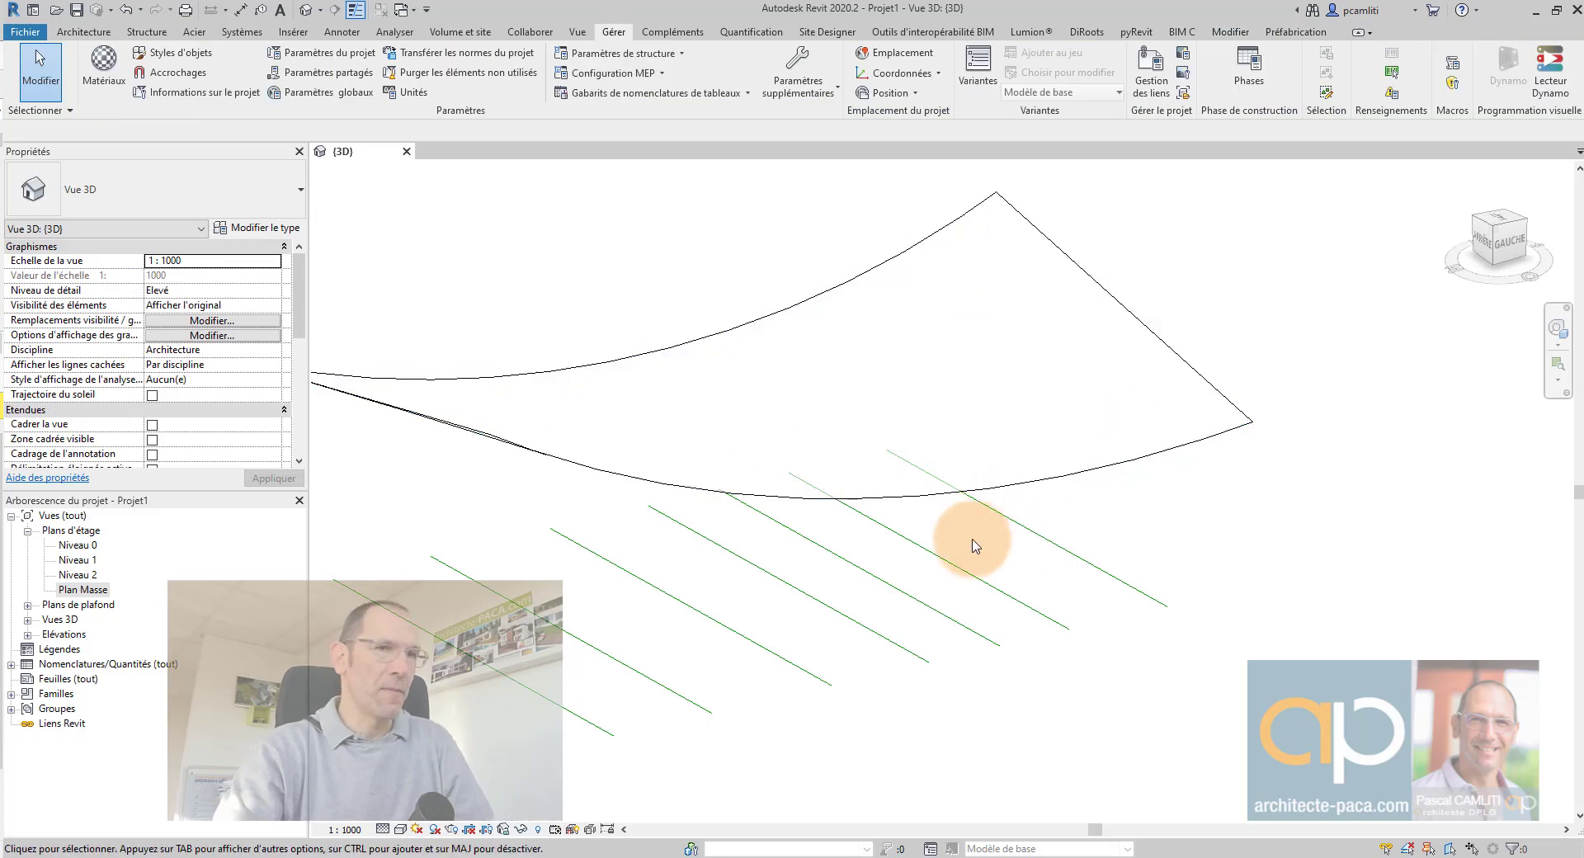
# - Create a roof by face on the curved mass surface, using the Toit - 200 mm type with Niveau 2 as reference
pyautogui.scroll(-2, 920, 548)
pyautogui.click(740, 484)
pyautogui.keyDown('shift'); pyautogui.moveTo(741, 483); pyautogui.dragTo(1185, 481, button='middle'); pyautogui.keyUp('shift')
pyautogui.click(1208, 482)
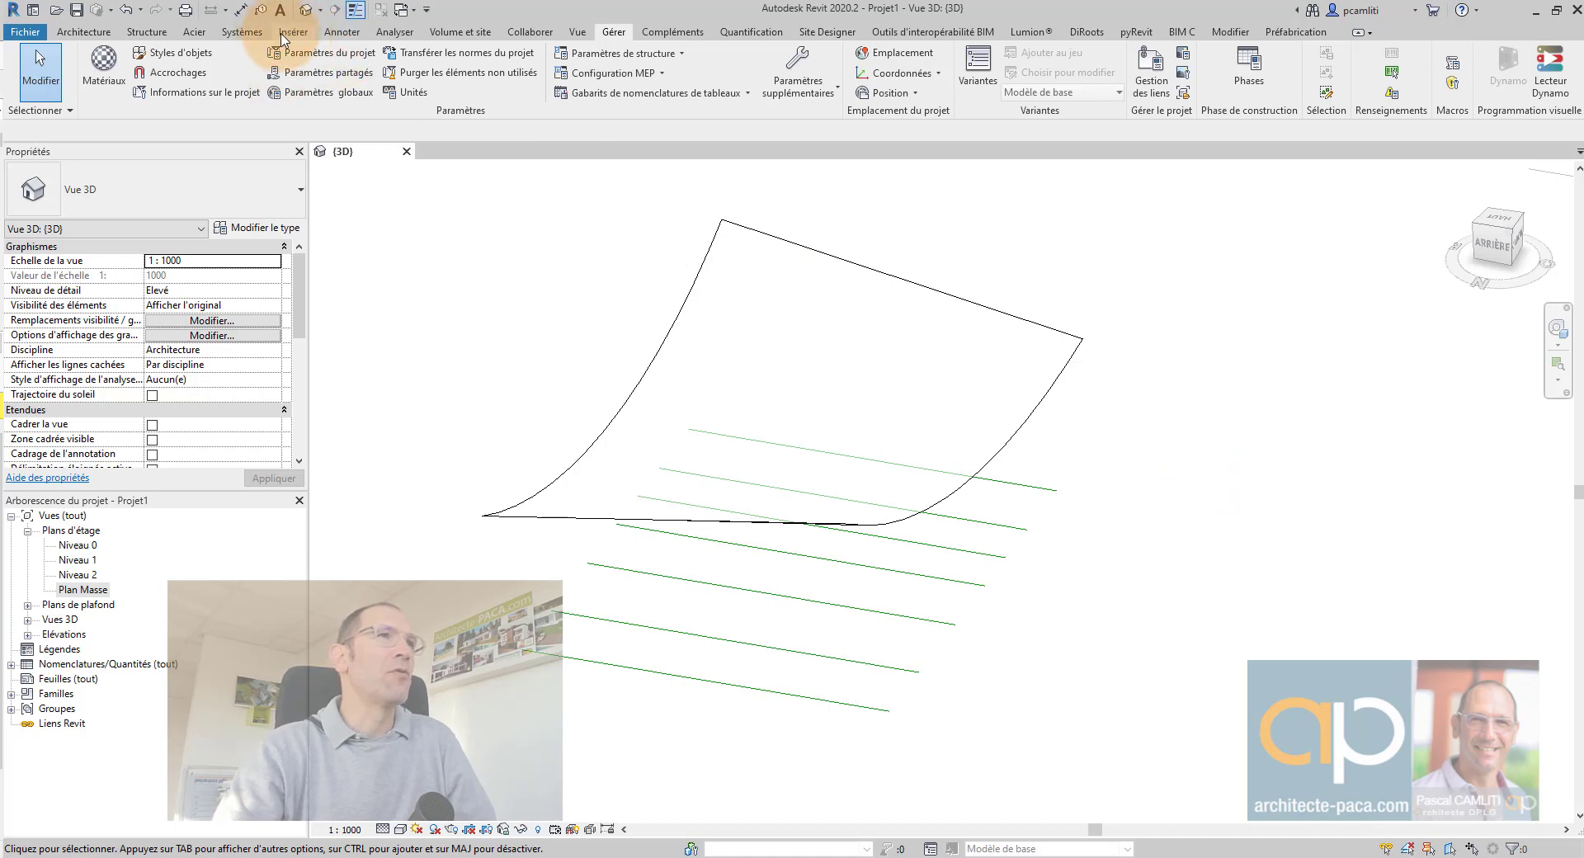
pyautogui.click(89, 34)
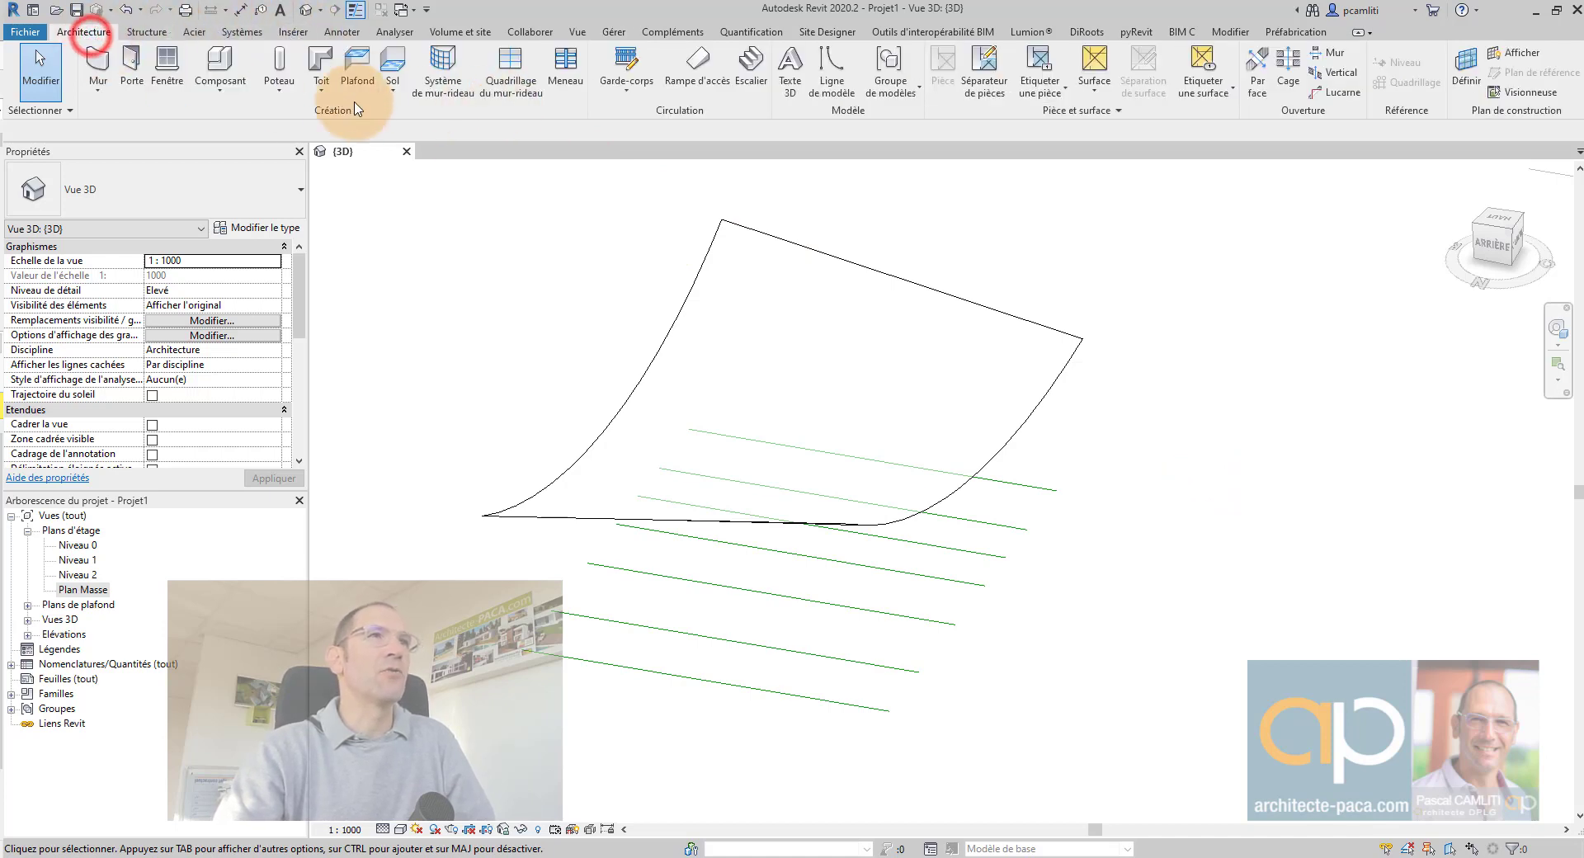
pyautogui.click(321, 90)
pyautogui.click(356, 179)
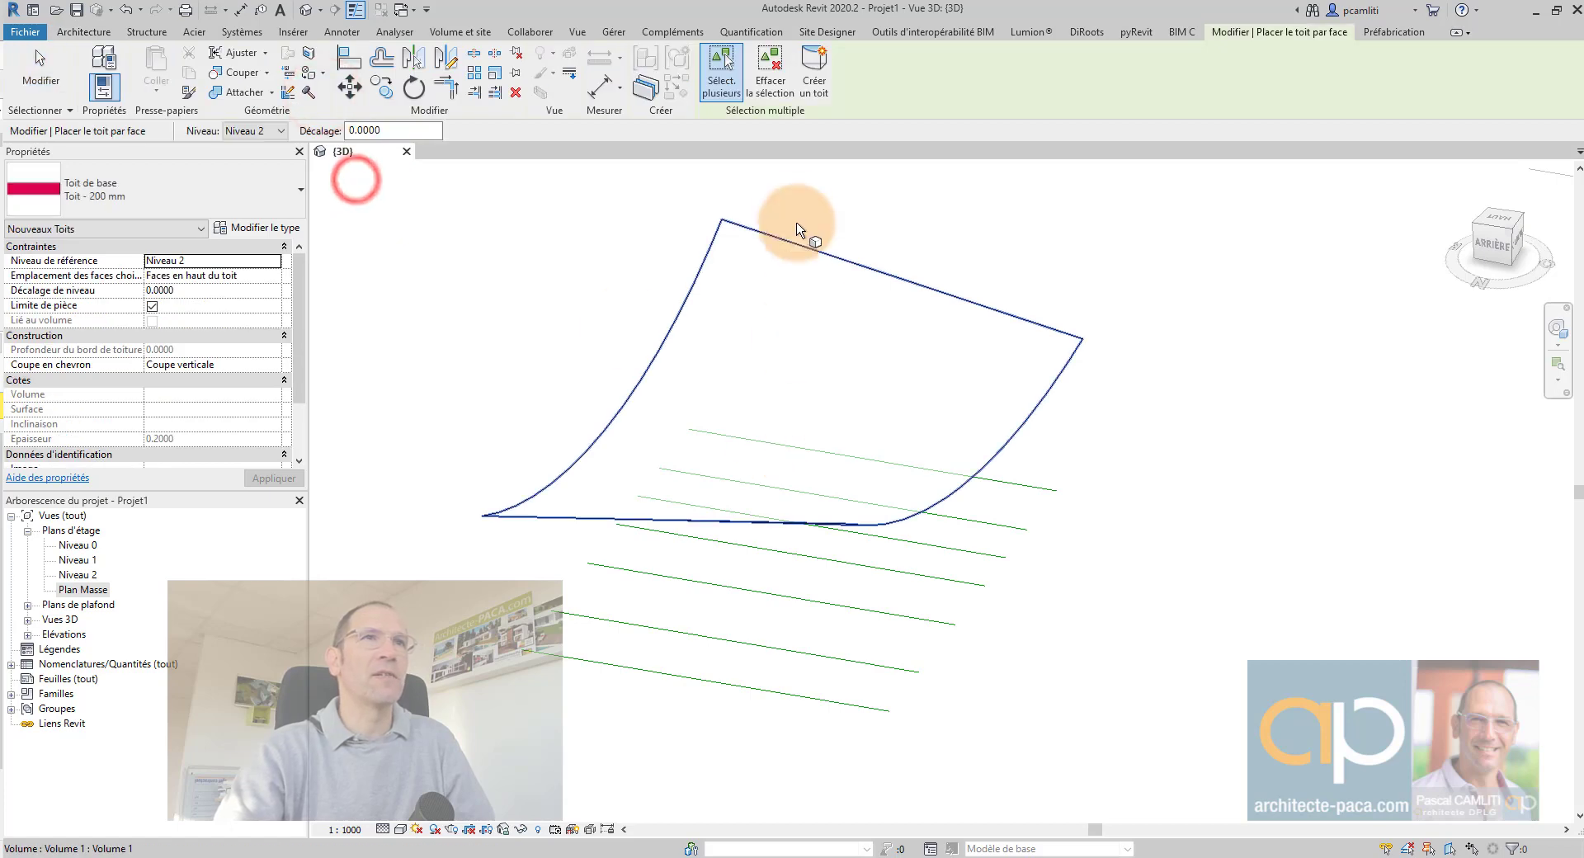
pyautogui.click(763, 360)
pyautogui.click(830, 78)
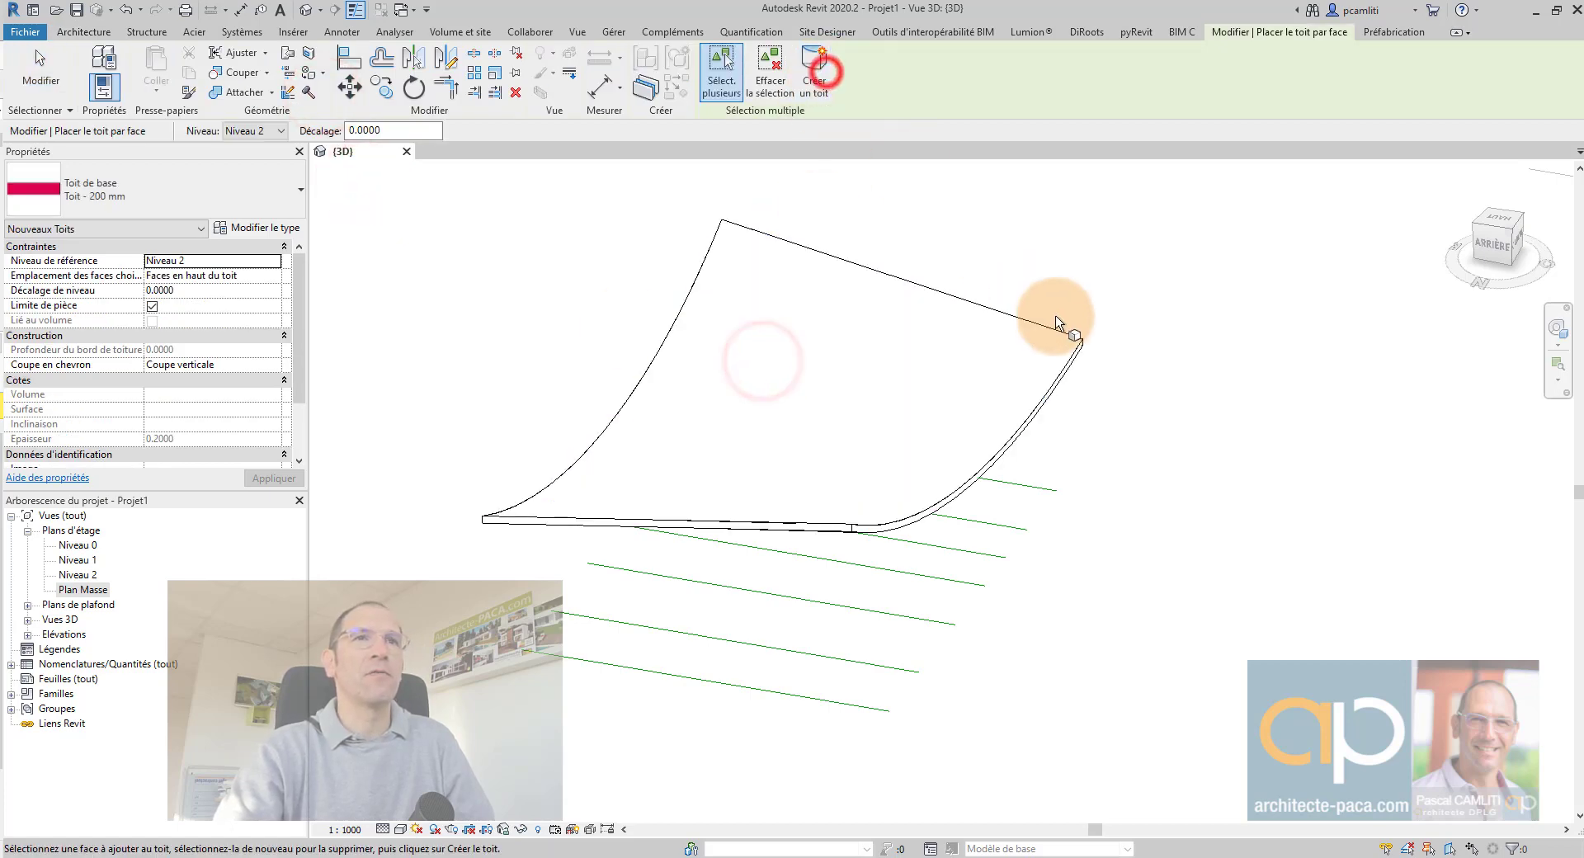
pyautogui.click(963, 495)
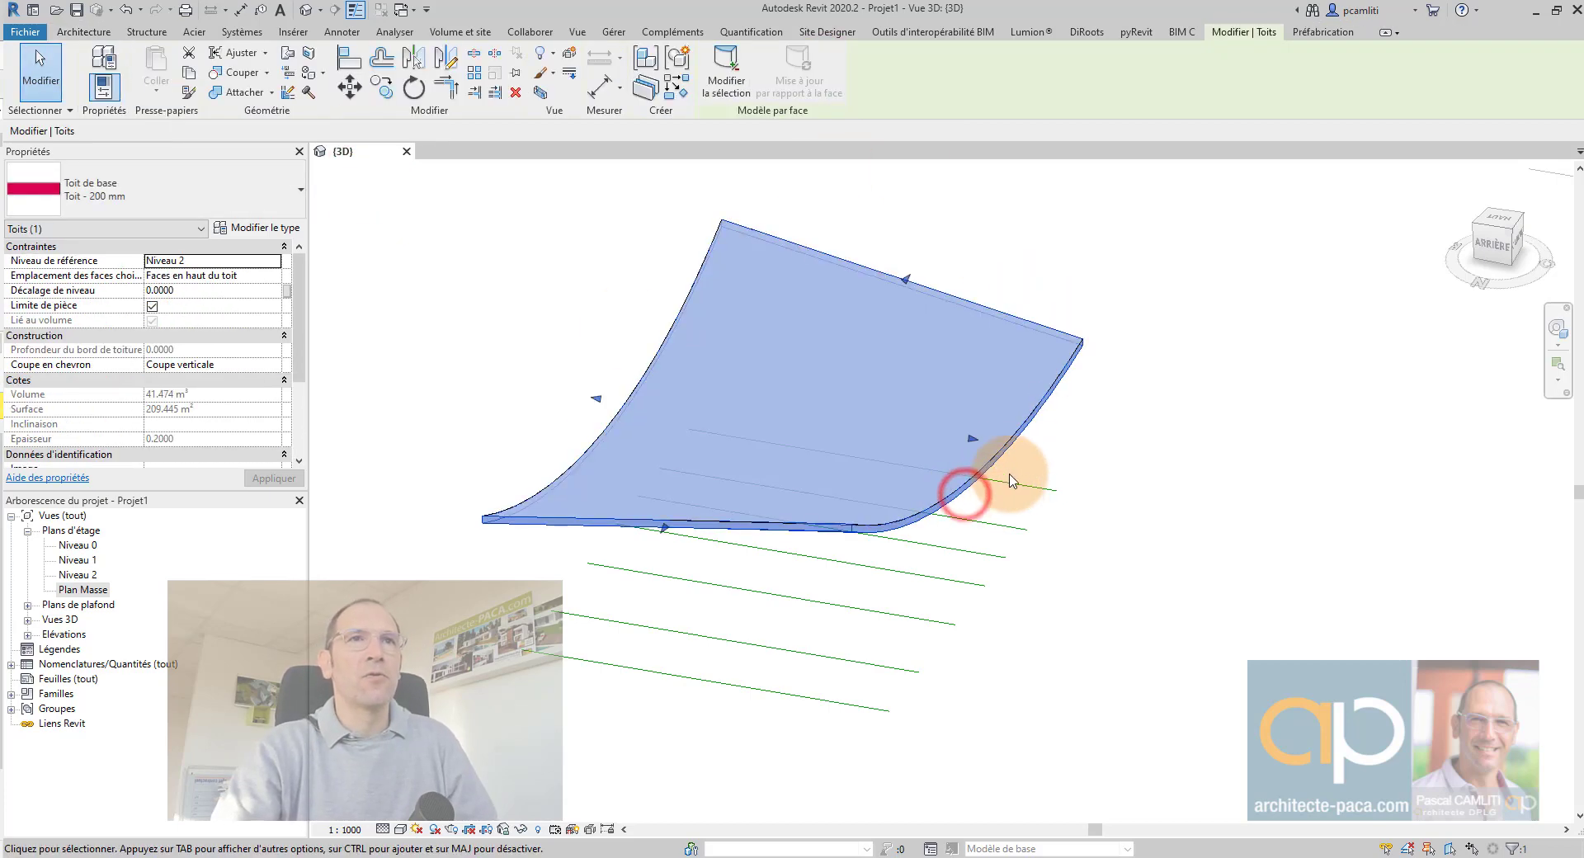
pyautogui.keyDown('shift'); pyautogui.moveTo(1089, 481); pyautogui.dragTo(1097, 566, button='middle'); pyautogui.keyUp('shift')
pyautogui.click(1110, 566)
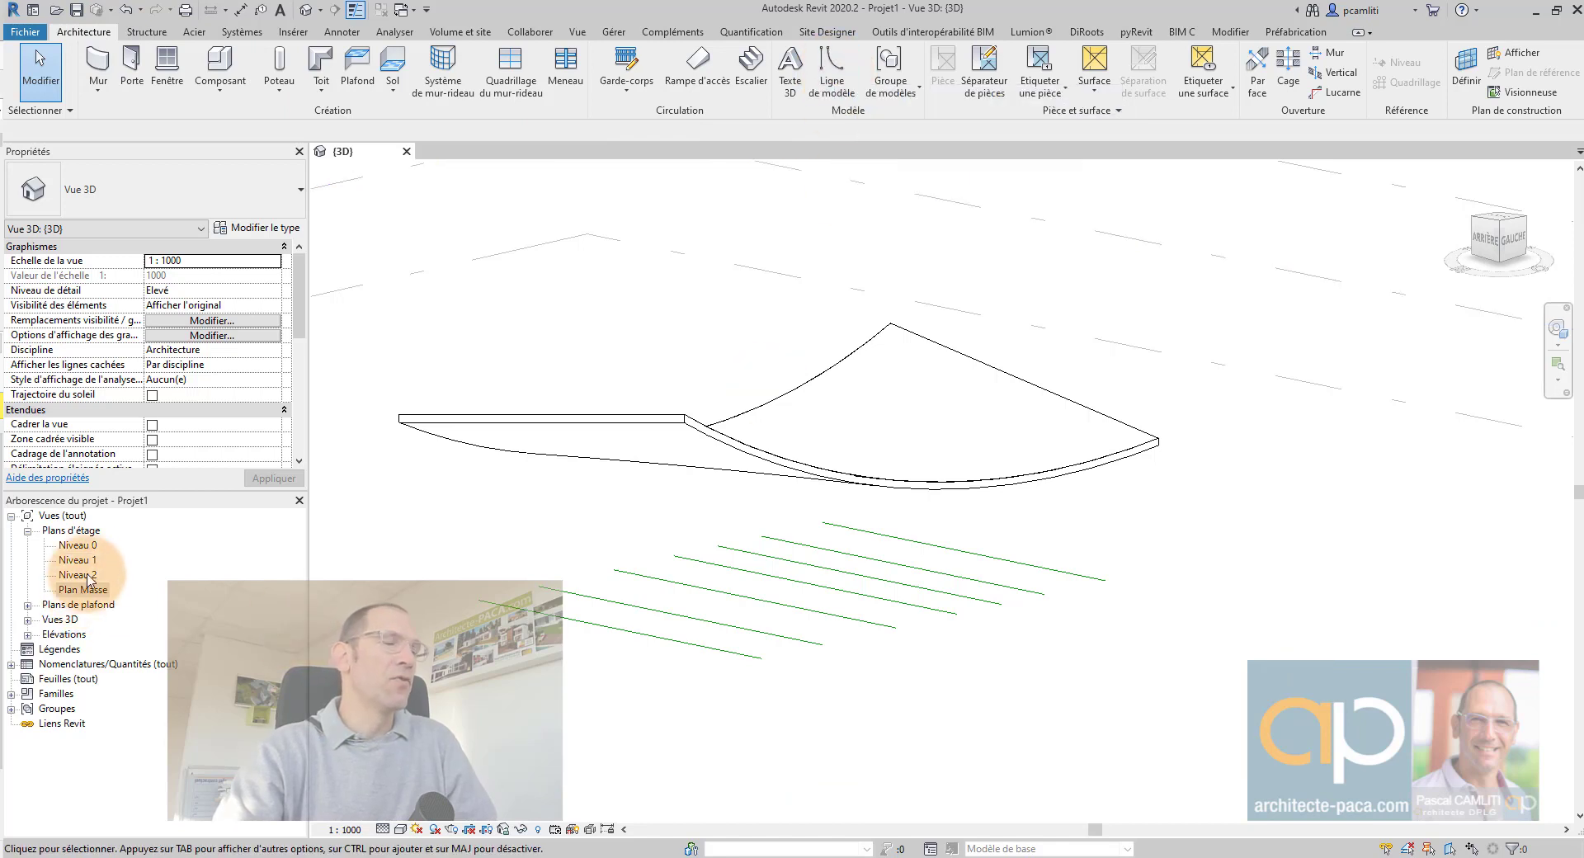
# - In the Plan Masse floor plan, draw a slightly slanted model line across the roof's full width, just below its upper edge
pyautogui.doubleClick(83, 546)
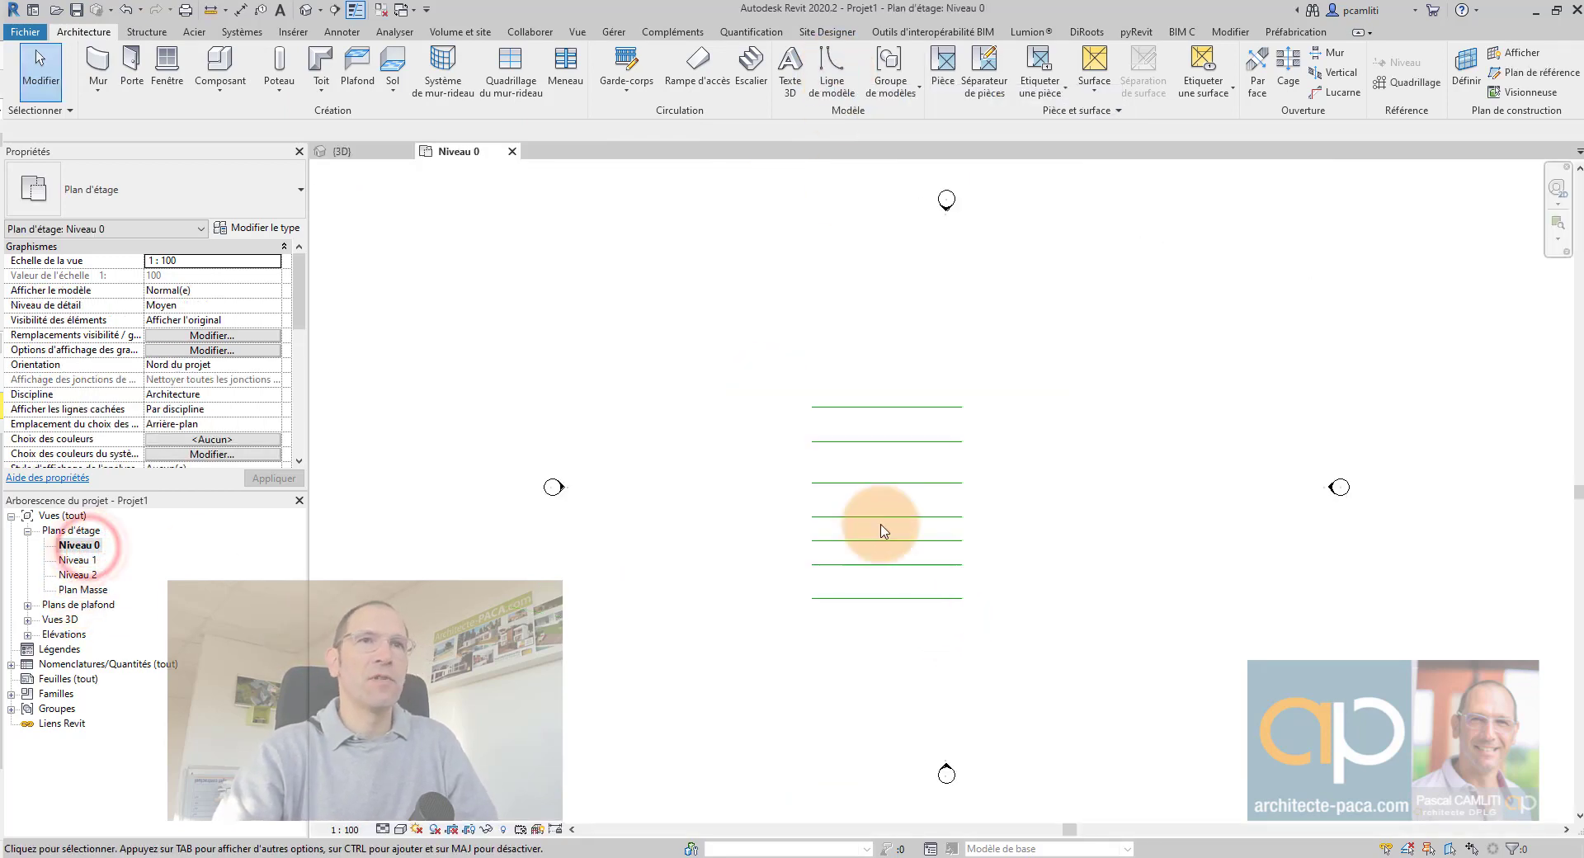
pyautogui.doubleClick(82, 590)
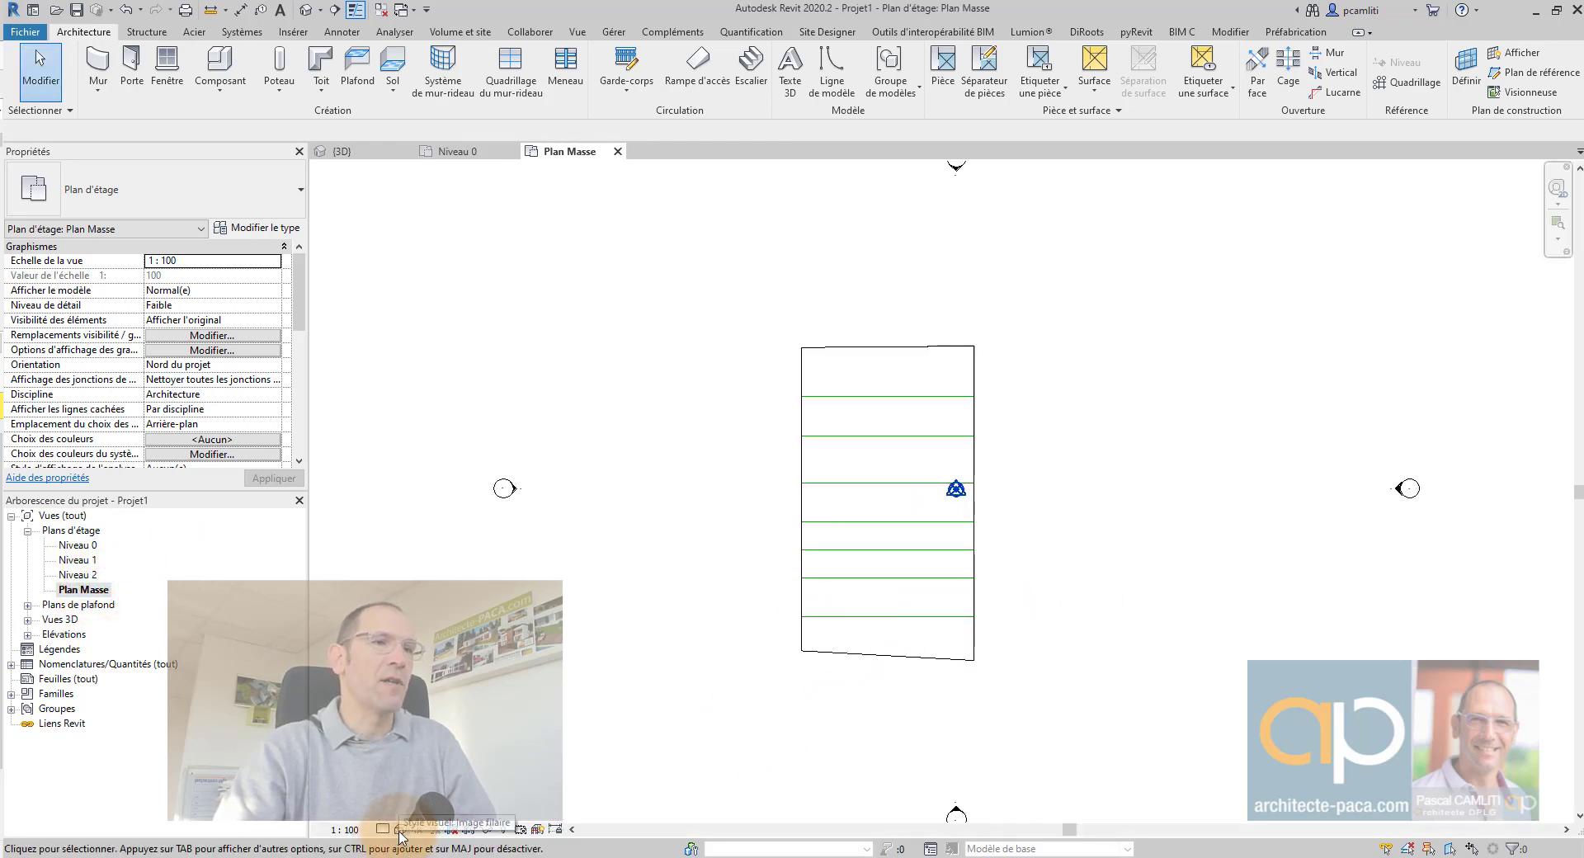
pyautogui.scroll(1, 1006, 367)
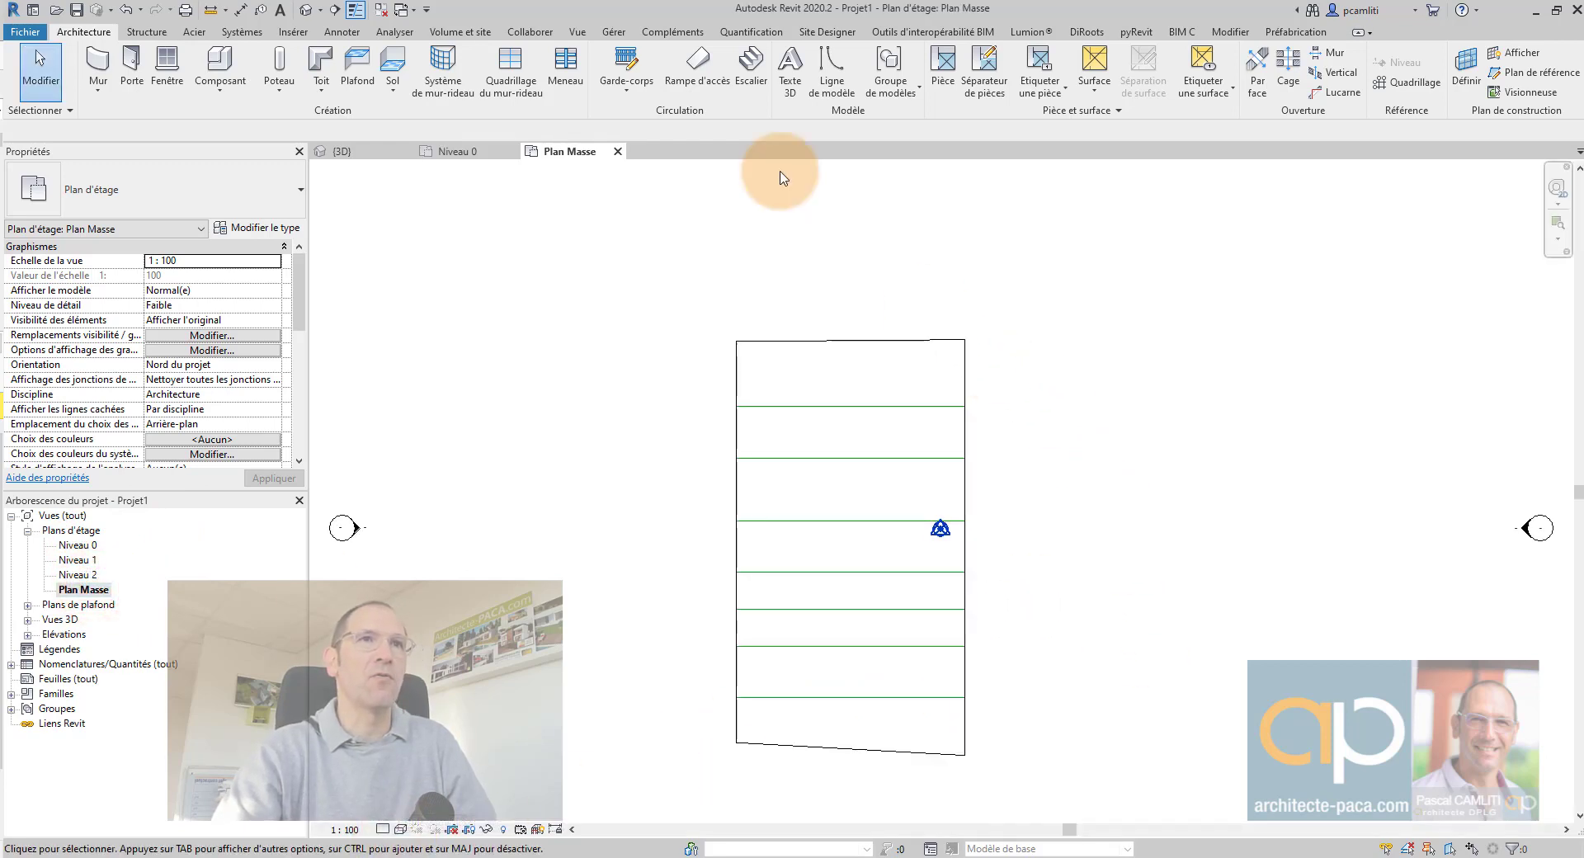
pyautogui.click(828, 82)
pyautogui.click(737, 372)
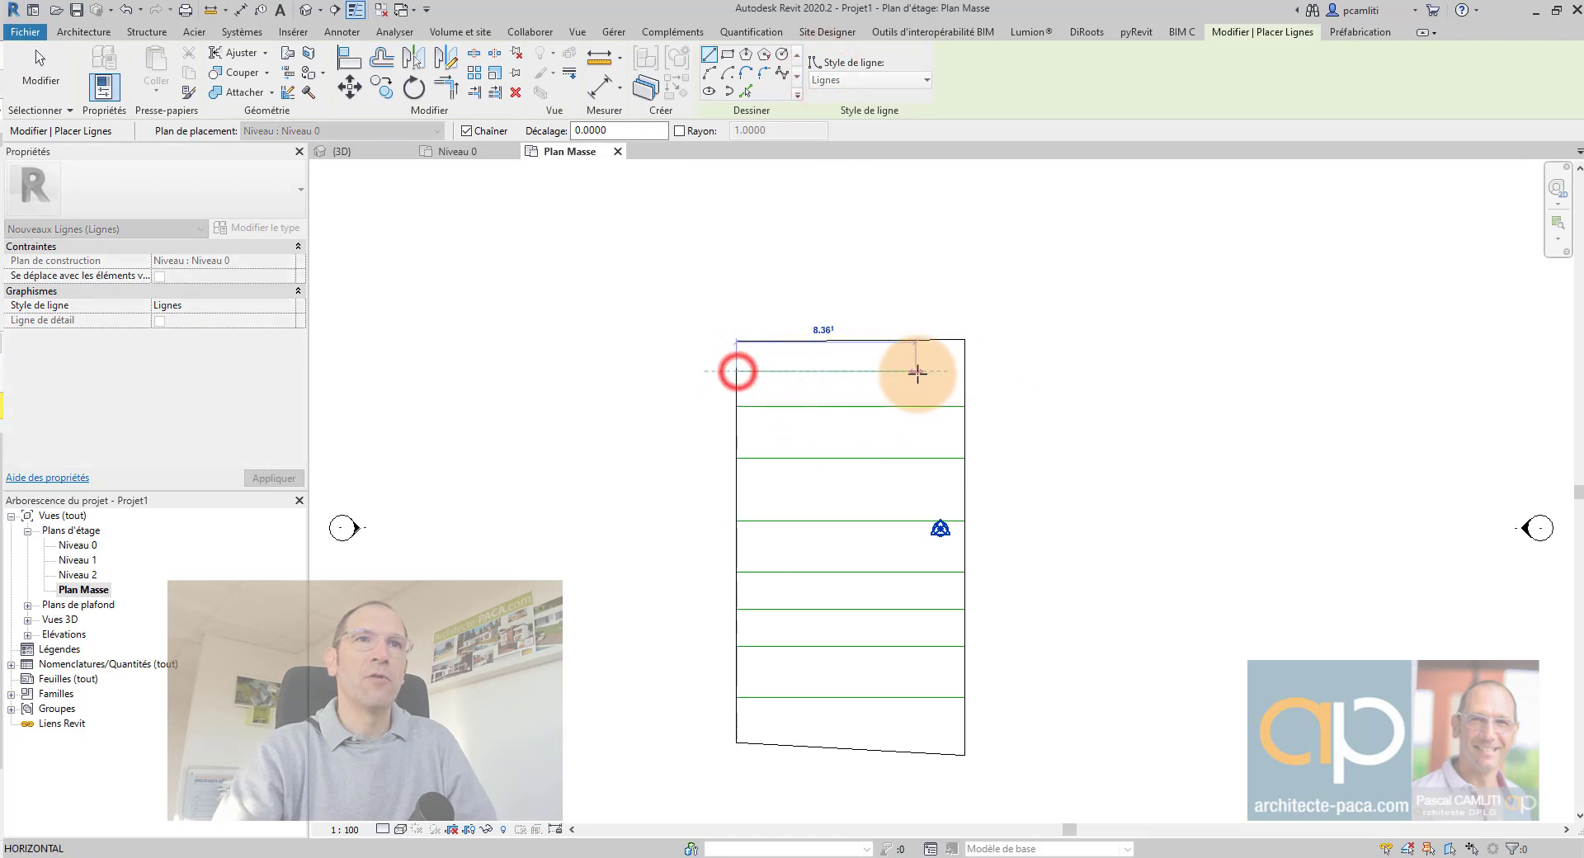
pyautogui.scroll(1, 966, 370)
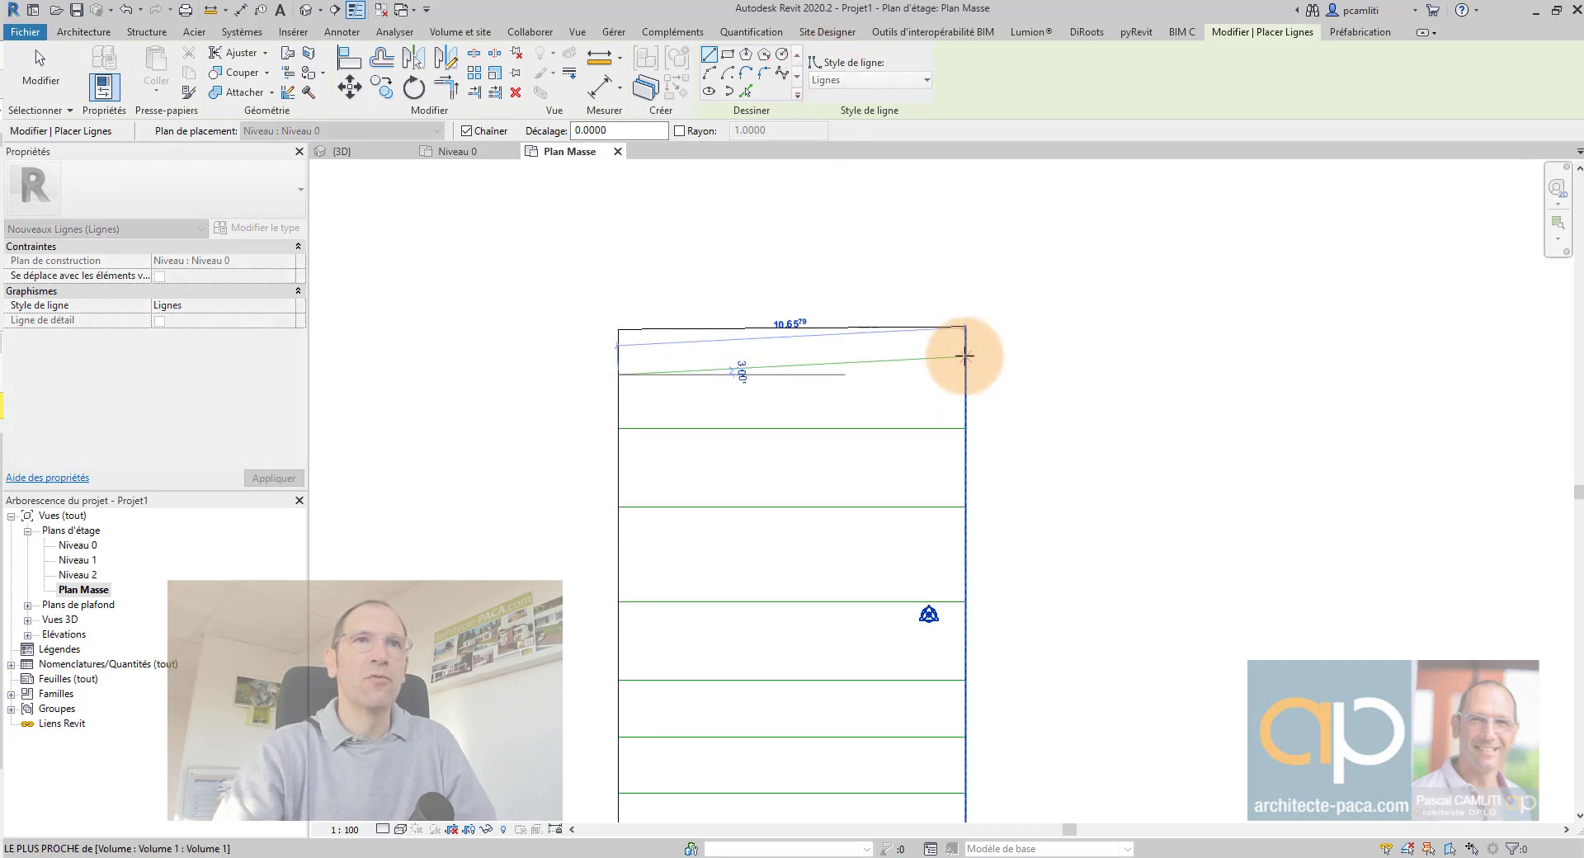
pyautogui.click(964, 357)
pyautogui.scroll(-1, 916, 538)
# - Draw two more slanted model lines, one between the second and third original lines and one near the lower edge, and return to 3D
pyautogui.click(650, 240)
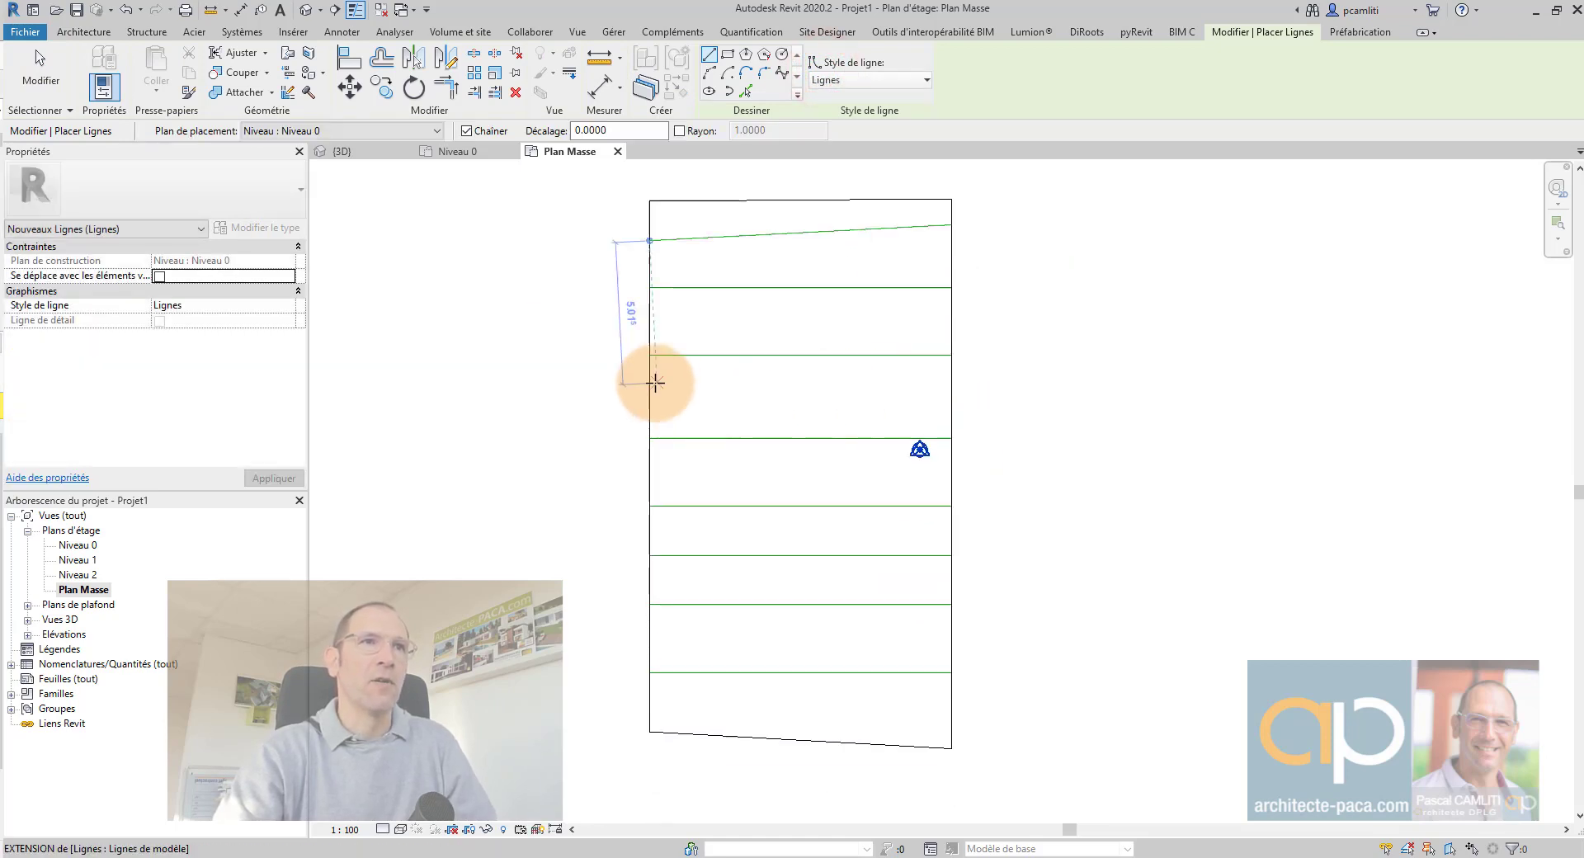
pyautogui.click(651, 382)
pyautogui.click(953, 409)
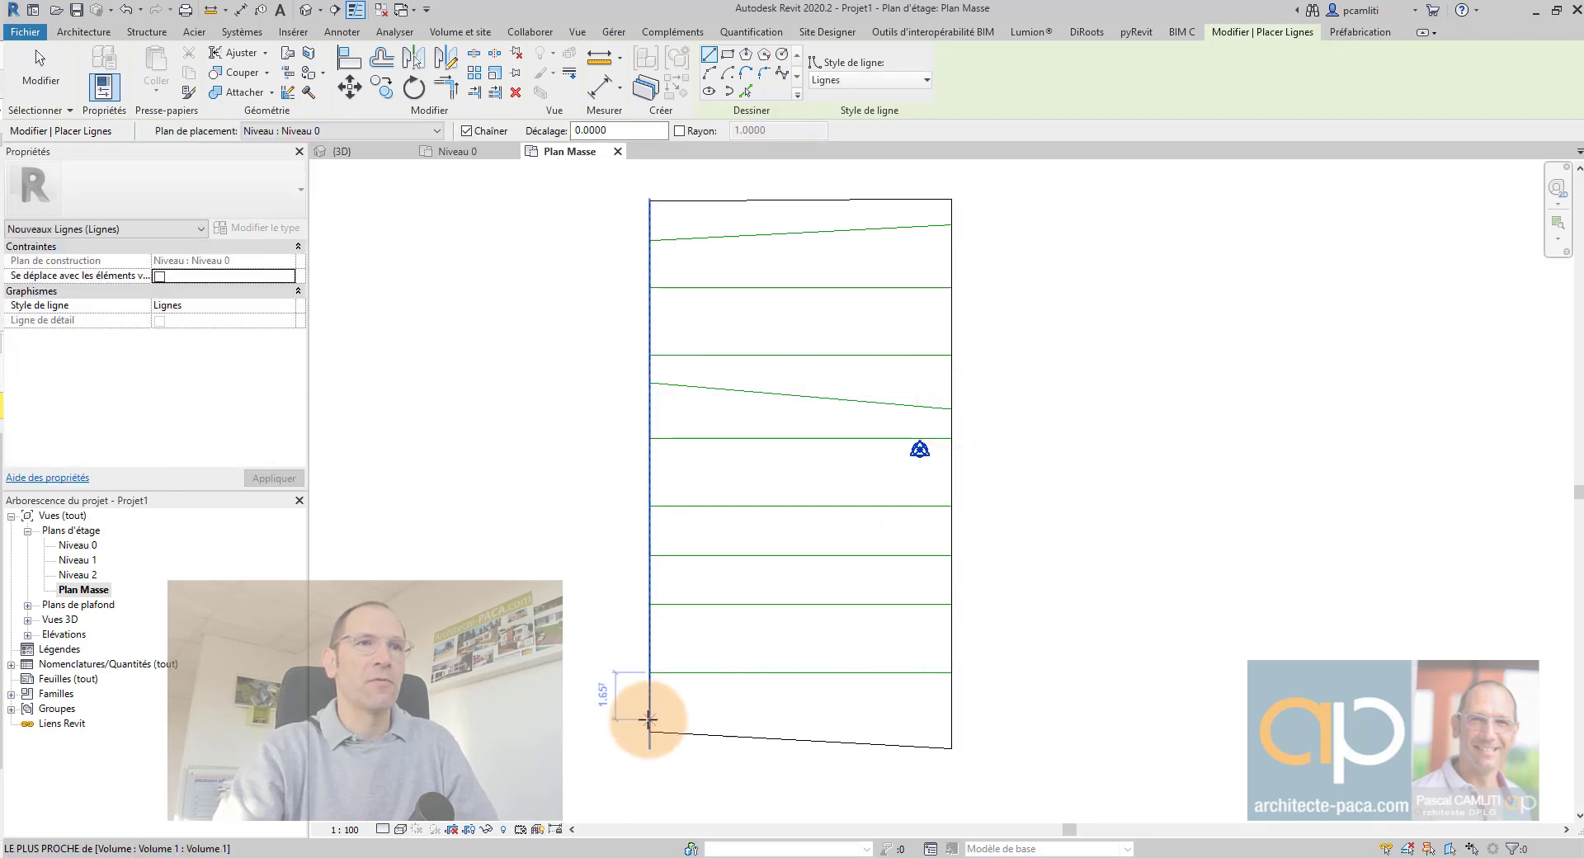
pyautogui.click(649, 719)
pyautogui.click(951, 735)
pyautogui.press('Escape')
pyautogui.press('Escape')
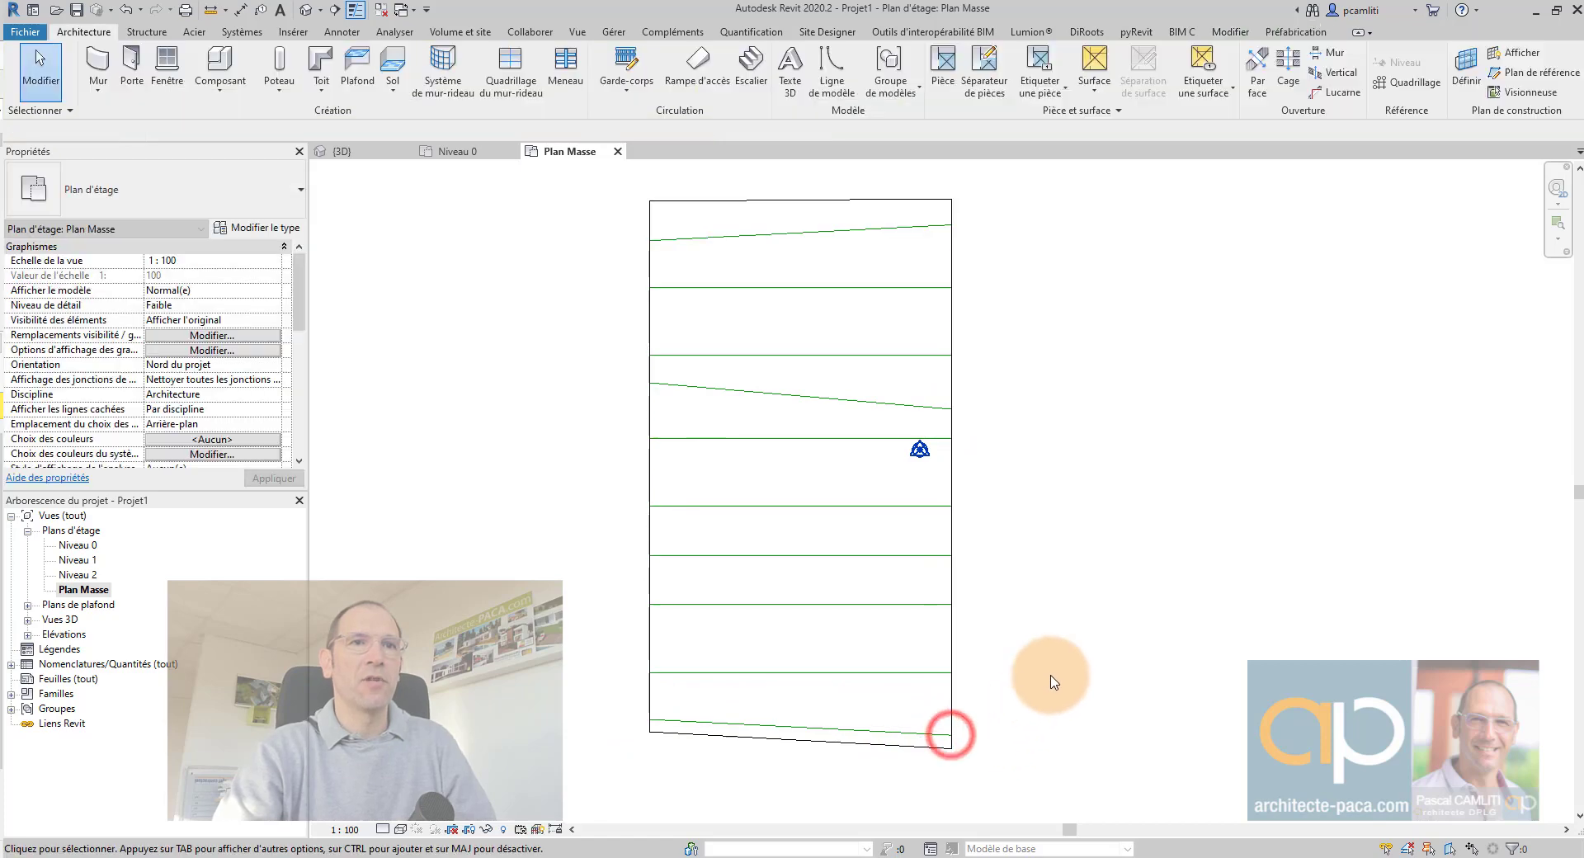
pyautogui.hotkey('ctrl', 'Tab')
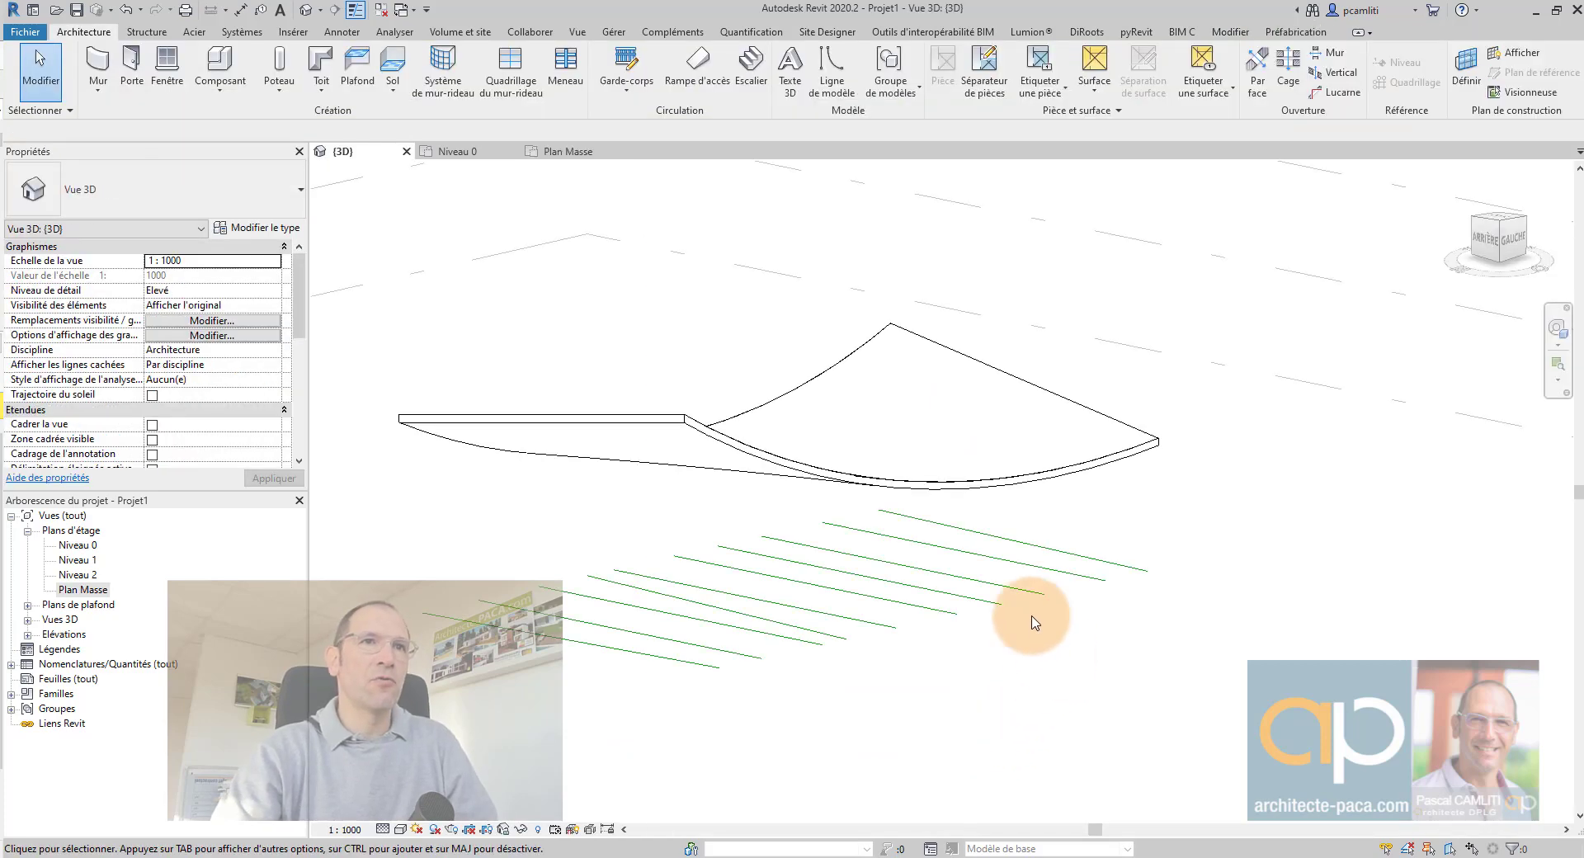
pyautogui.keyDown('shift'); pyautogui.moveTo(707, 630); pyautogui.dragTo(965, 619, button='middle'); pyautogui.keyUp('shift')
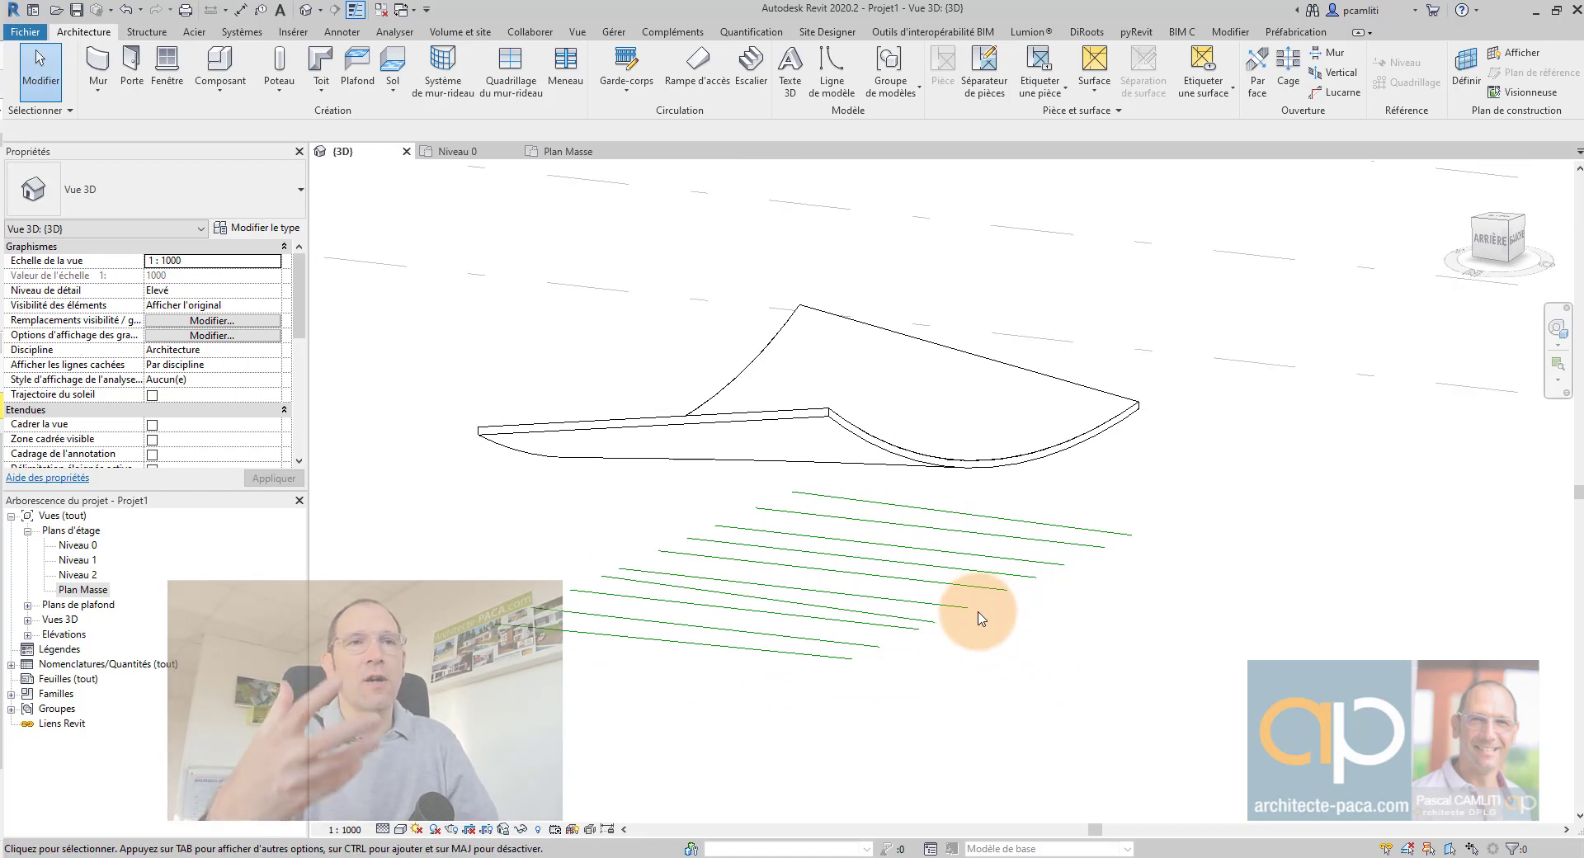
# - Switch to Dynamo, enlarge its window and examine the poutres-courbes-automatiques-01 graph from the selection nodes through to StructuralFraming.BeamByCurve
pyautogui.click(794, 857)
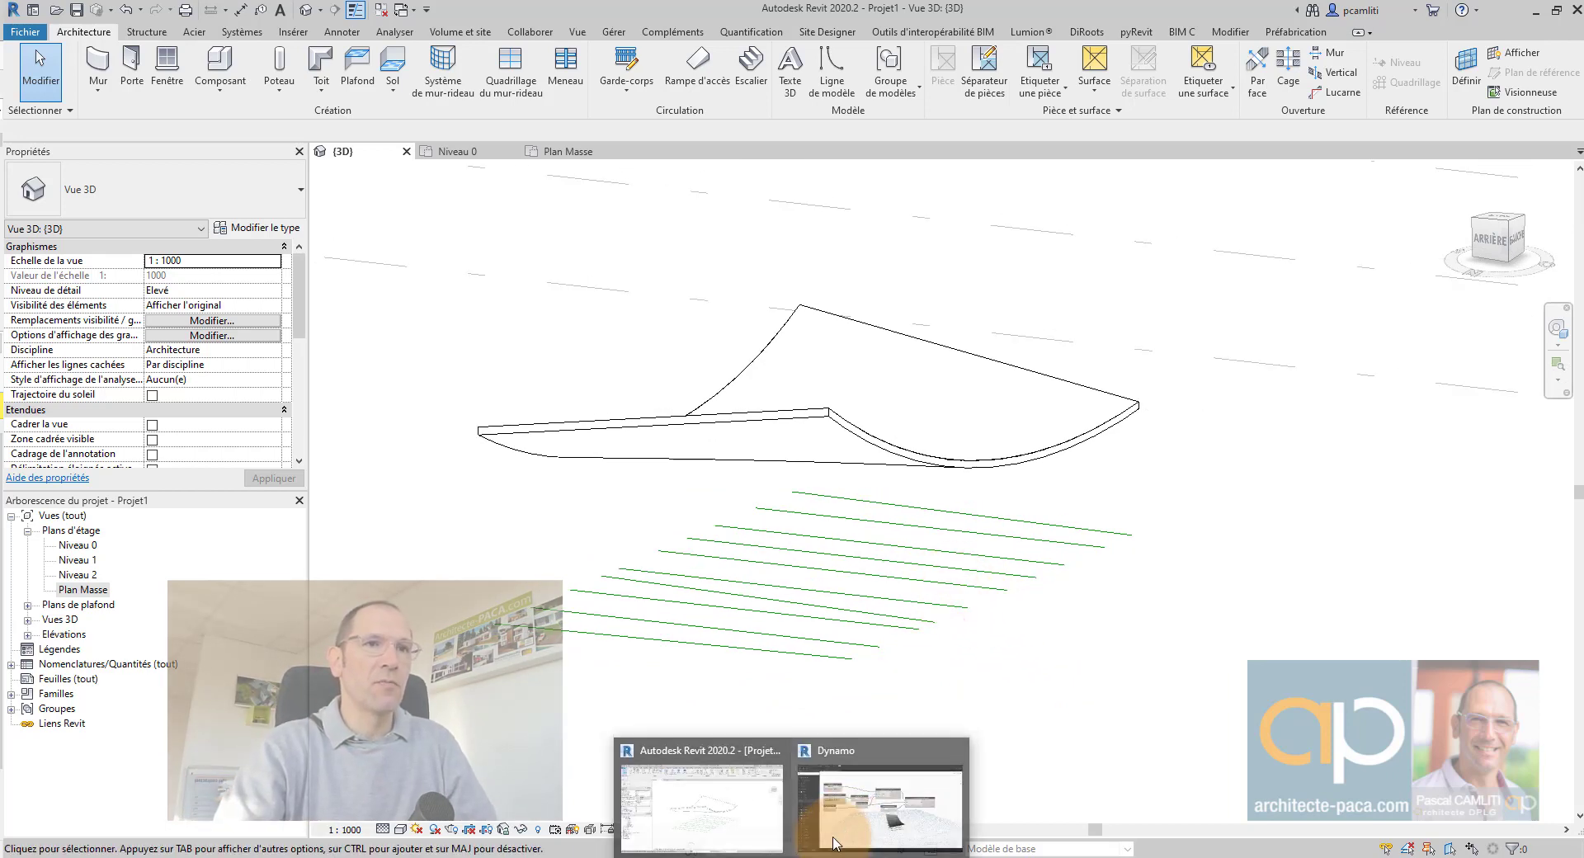
pyautogui.click(857, 813)
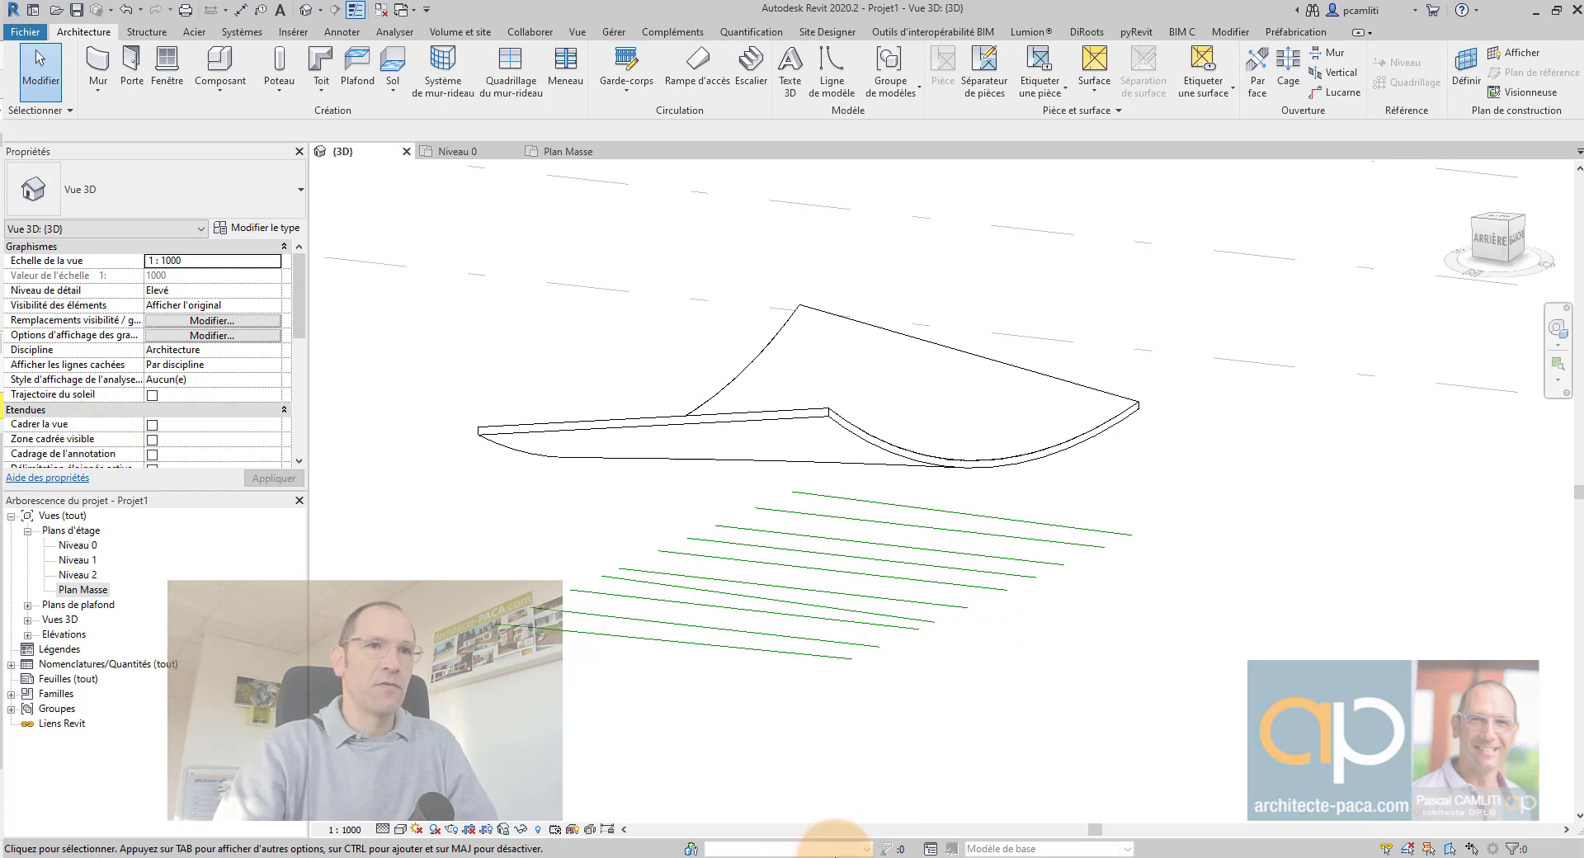
pyautogui.click(803, 857)
pyautogui.click(877, 817)
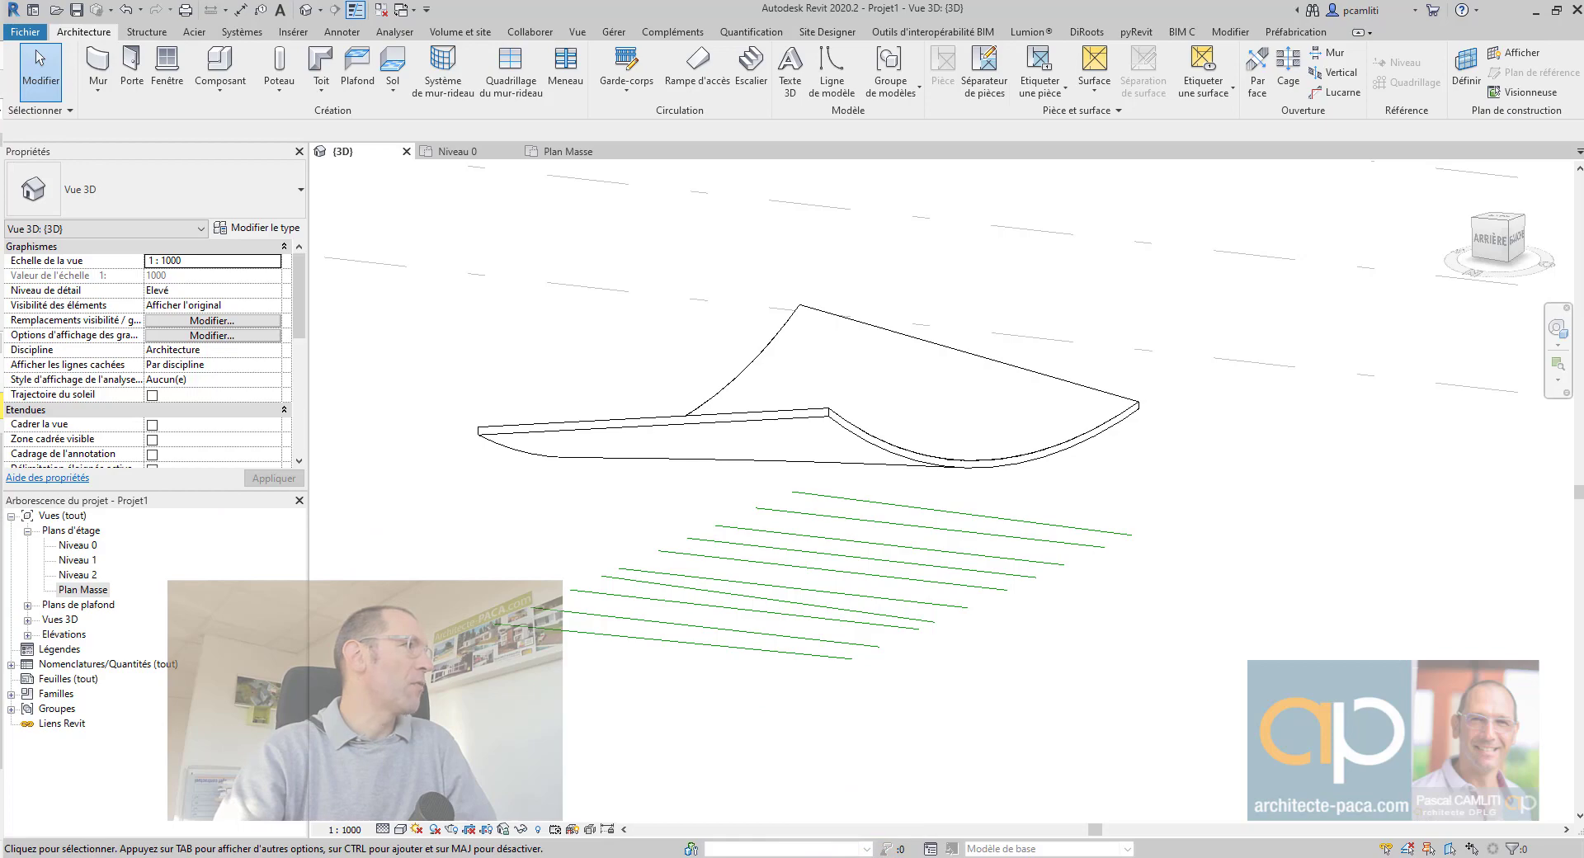
pyautogui.moveTo(0, 121); pyautogui.dragTo(506, 71)
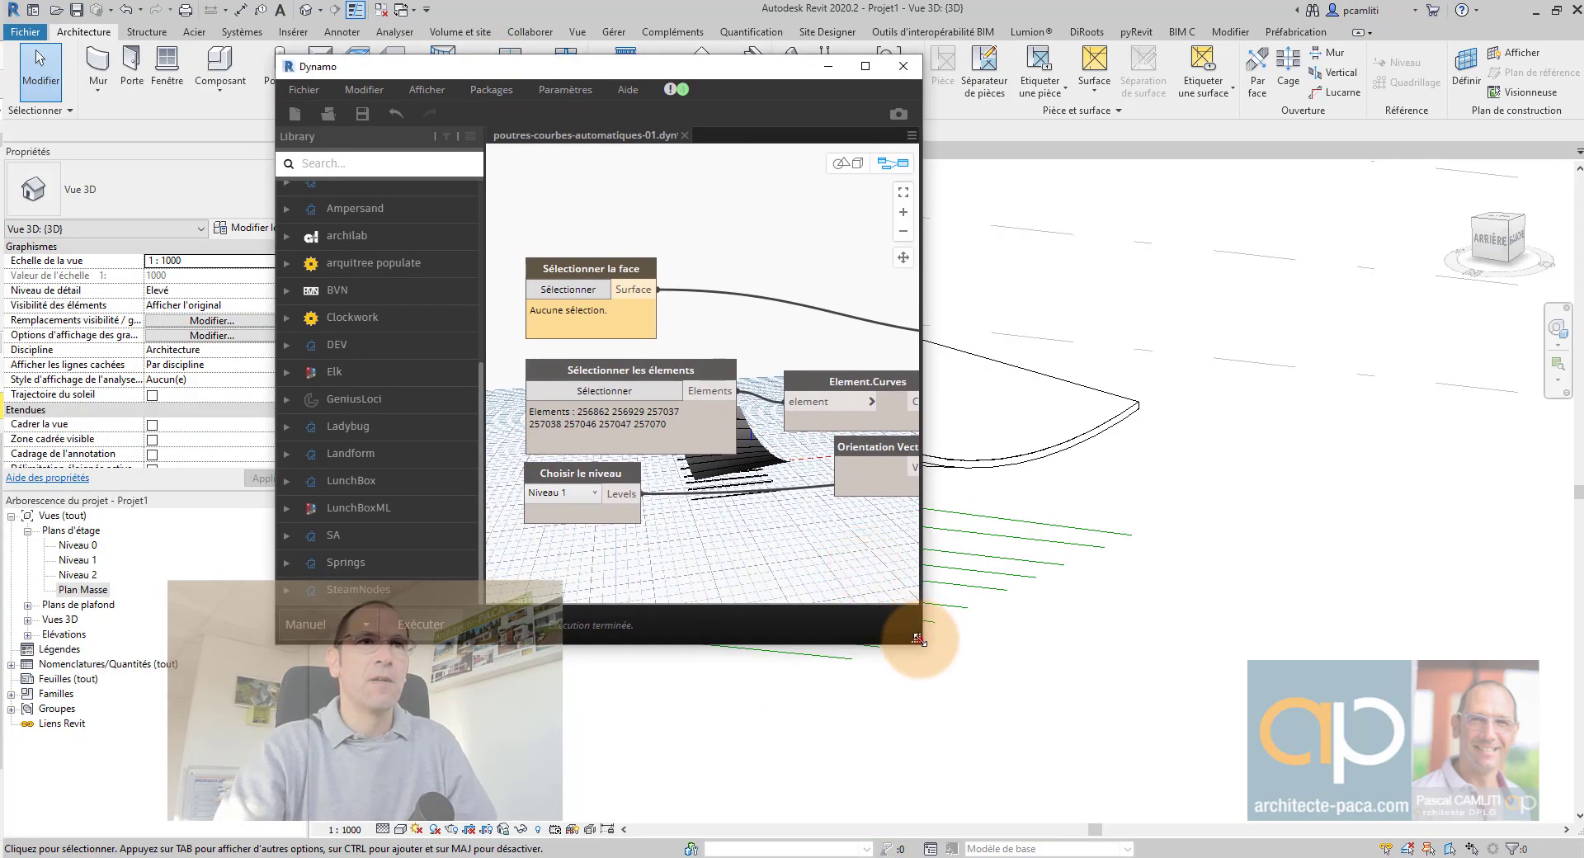
pyautogui.moveTo(918, 639); pyautogui.dragTo(1488, 788)
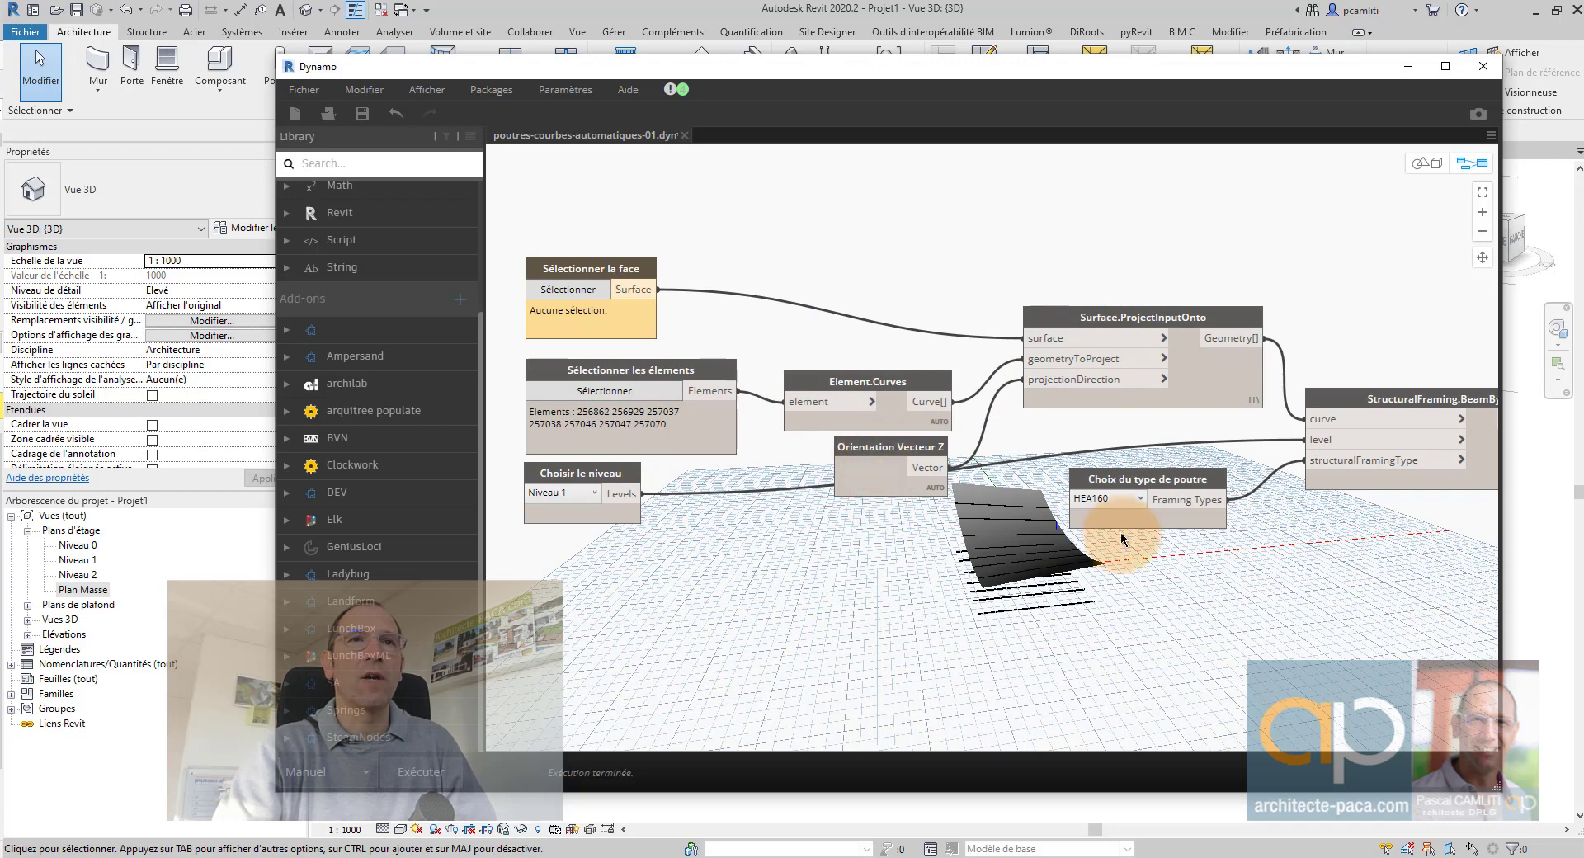
pyautogui.moveTo(1336, 542); pyautogui.dragTo(1065, 549, button='middle')
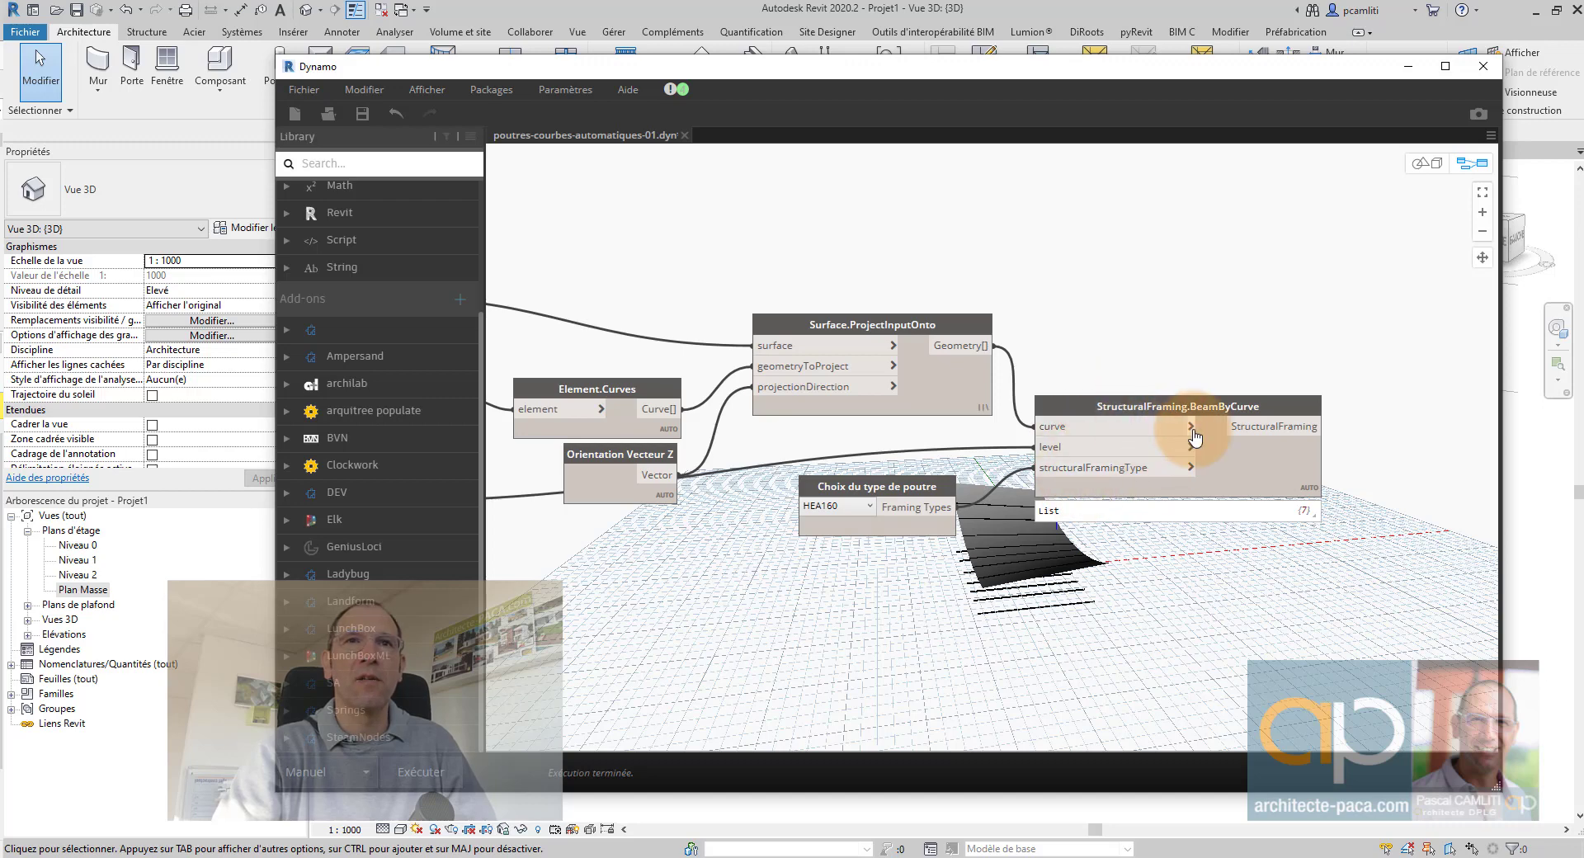
# - Move the Dynamo window off the model so the Revit 3D view is unobstructed
pyautogui.click(1410, 69)
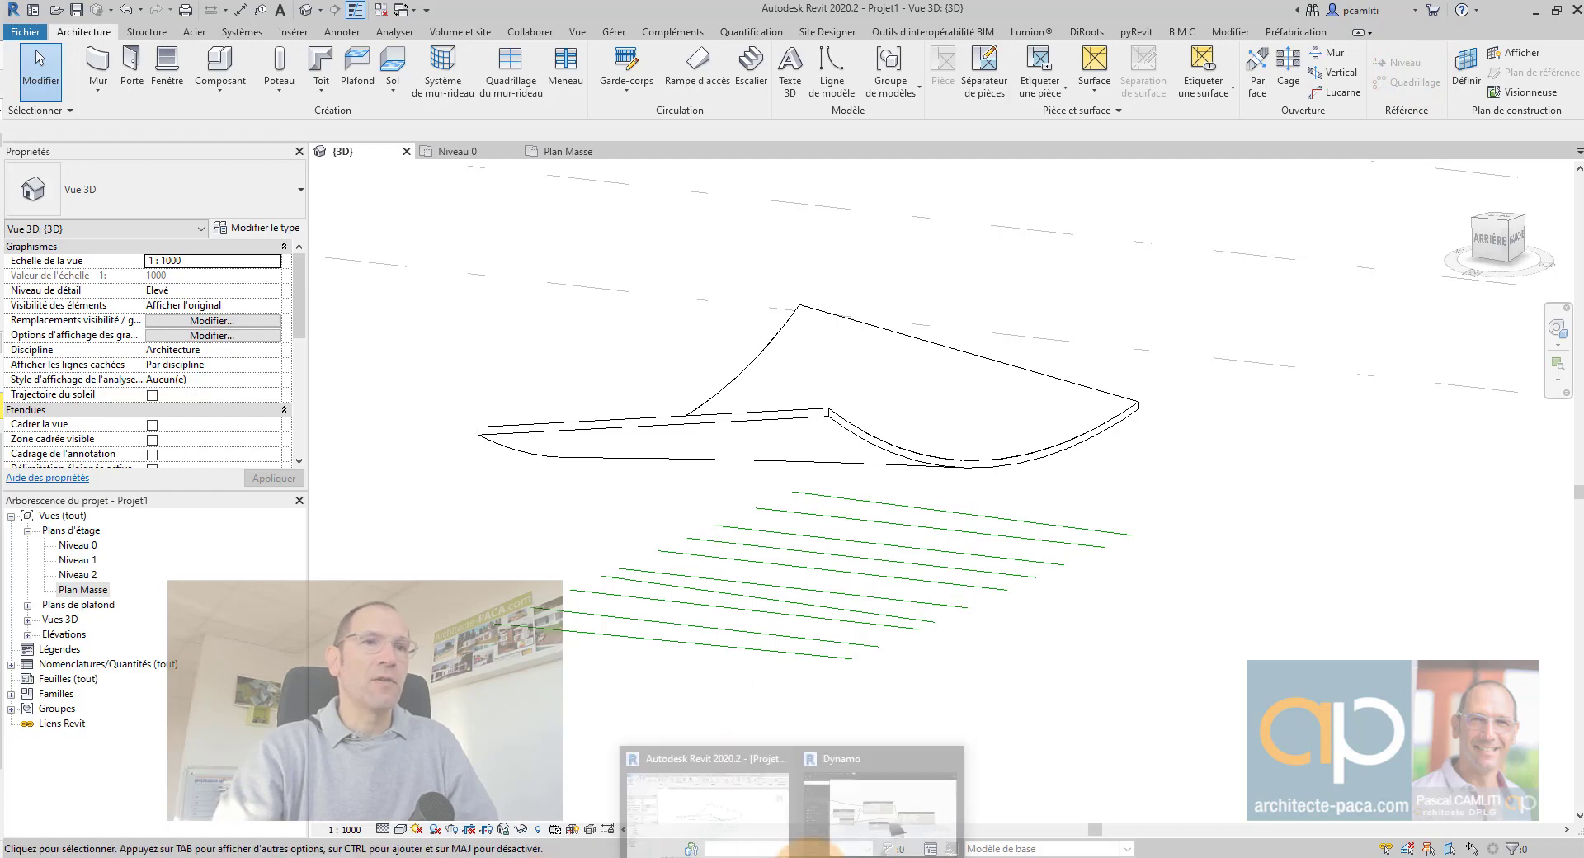
pyautogui.click(879, 822)
pyautogui.moveTo(1148, 71); pyautogui.dragTo(0, 98)
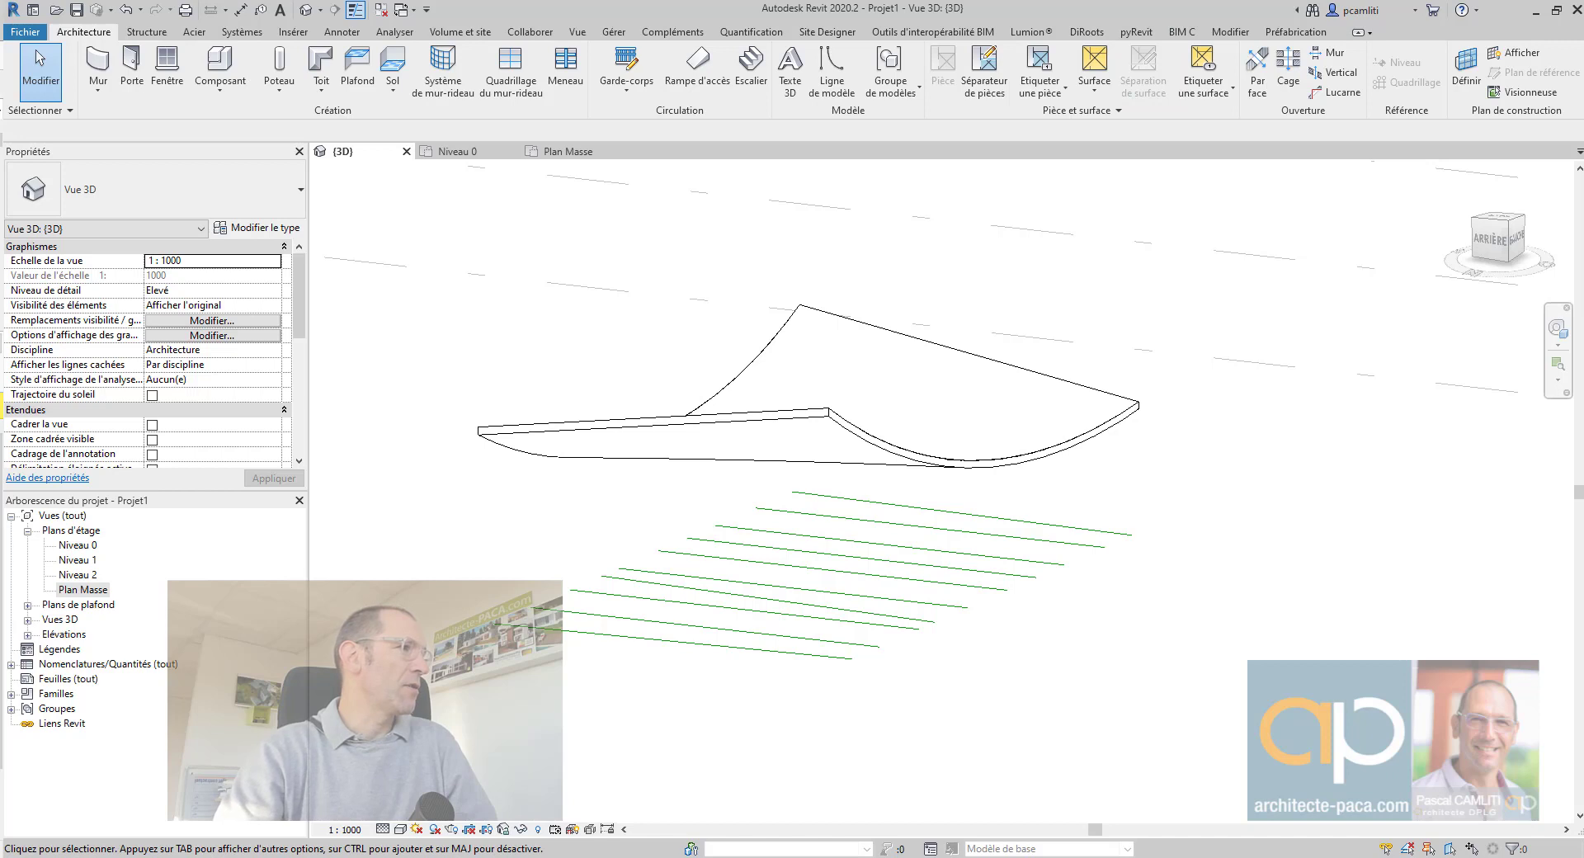
# - Pick the roof's underside as the Dynamo surface and select the model lines below it as the elements to project
pyautogui.click(820, 448)
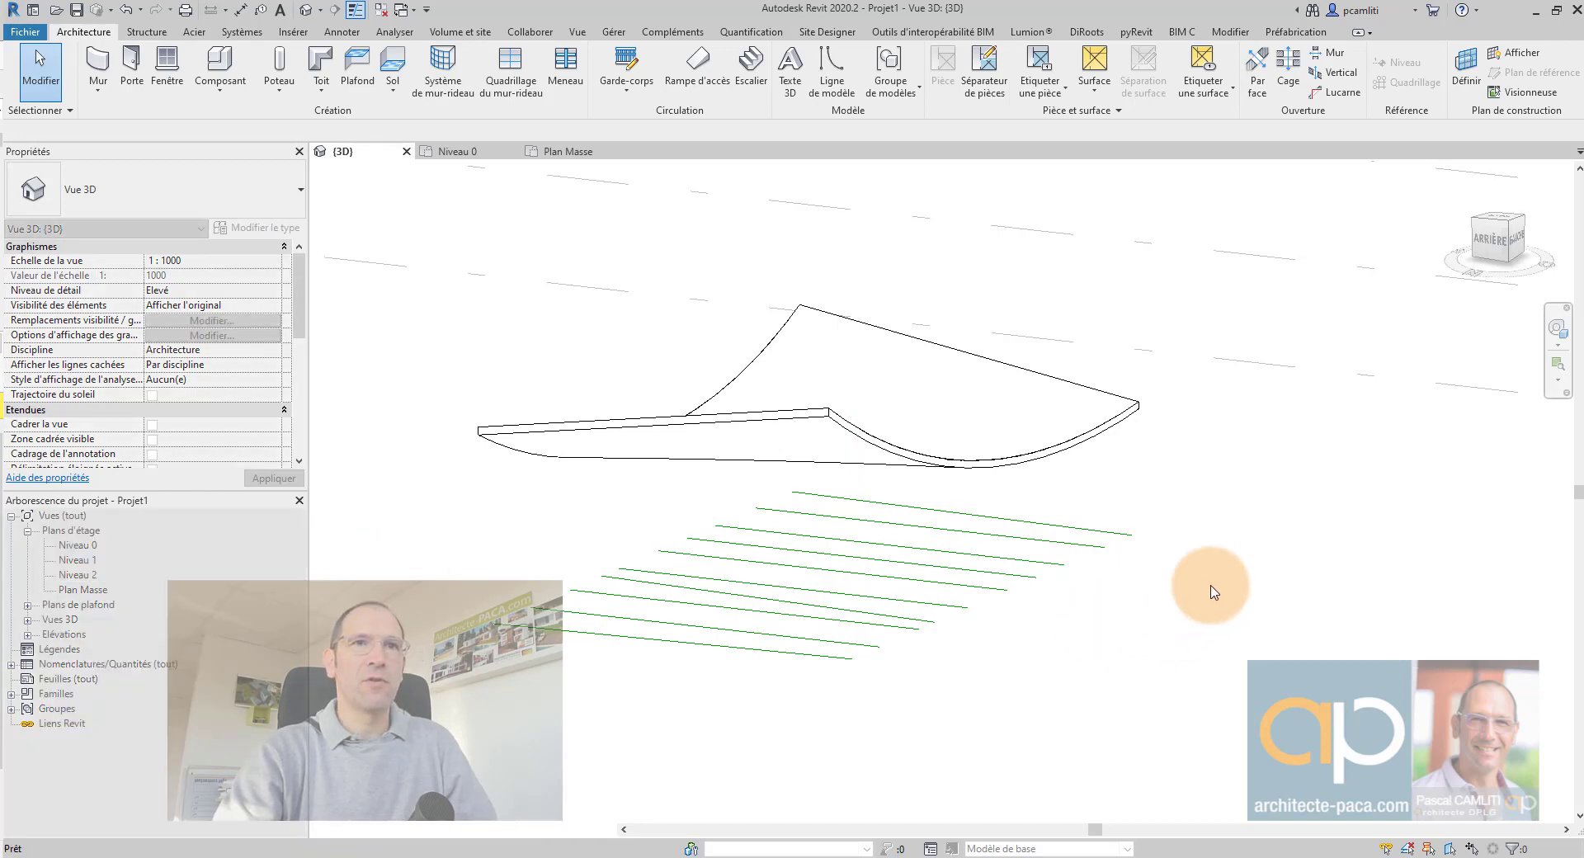
pyautogui.moveTo(1210, 586); pyautogui.dragTo(672, 669)
pyautogui.moveTo(1316, 533); pyautogui.dragTo(637, 672)
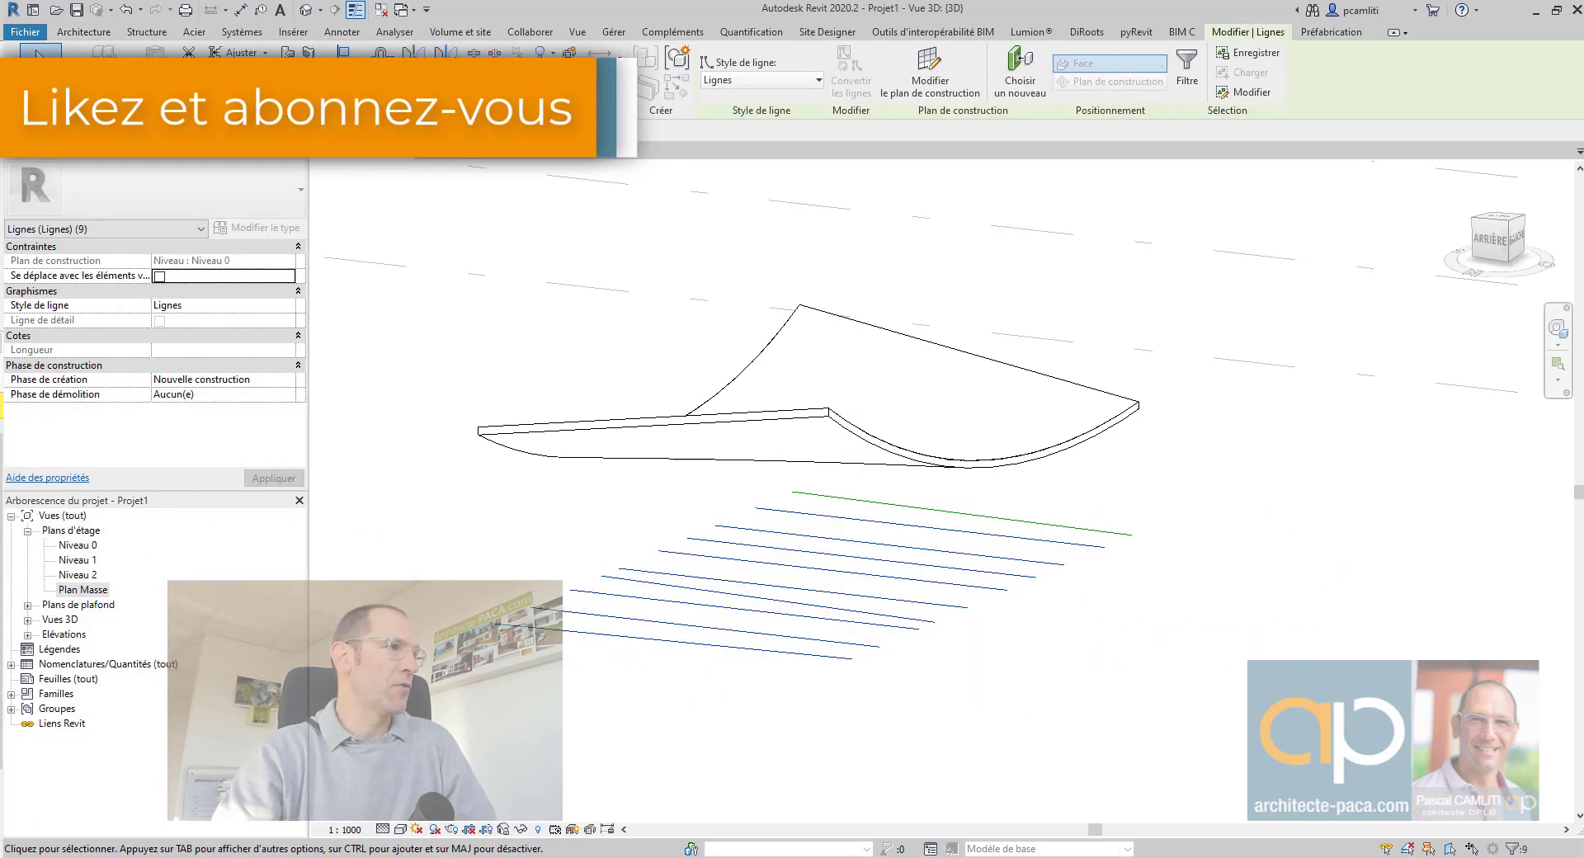
# - Reselect all the model lines below the roof as the elements to project and generate the beams from them
pyautogui.press('Escape')
pyautogui.moveTo(1144, 777); pyautogui.dragTo(707, 512)
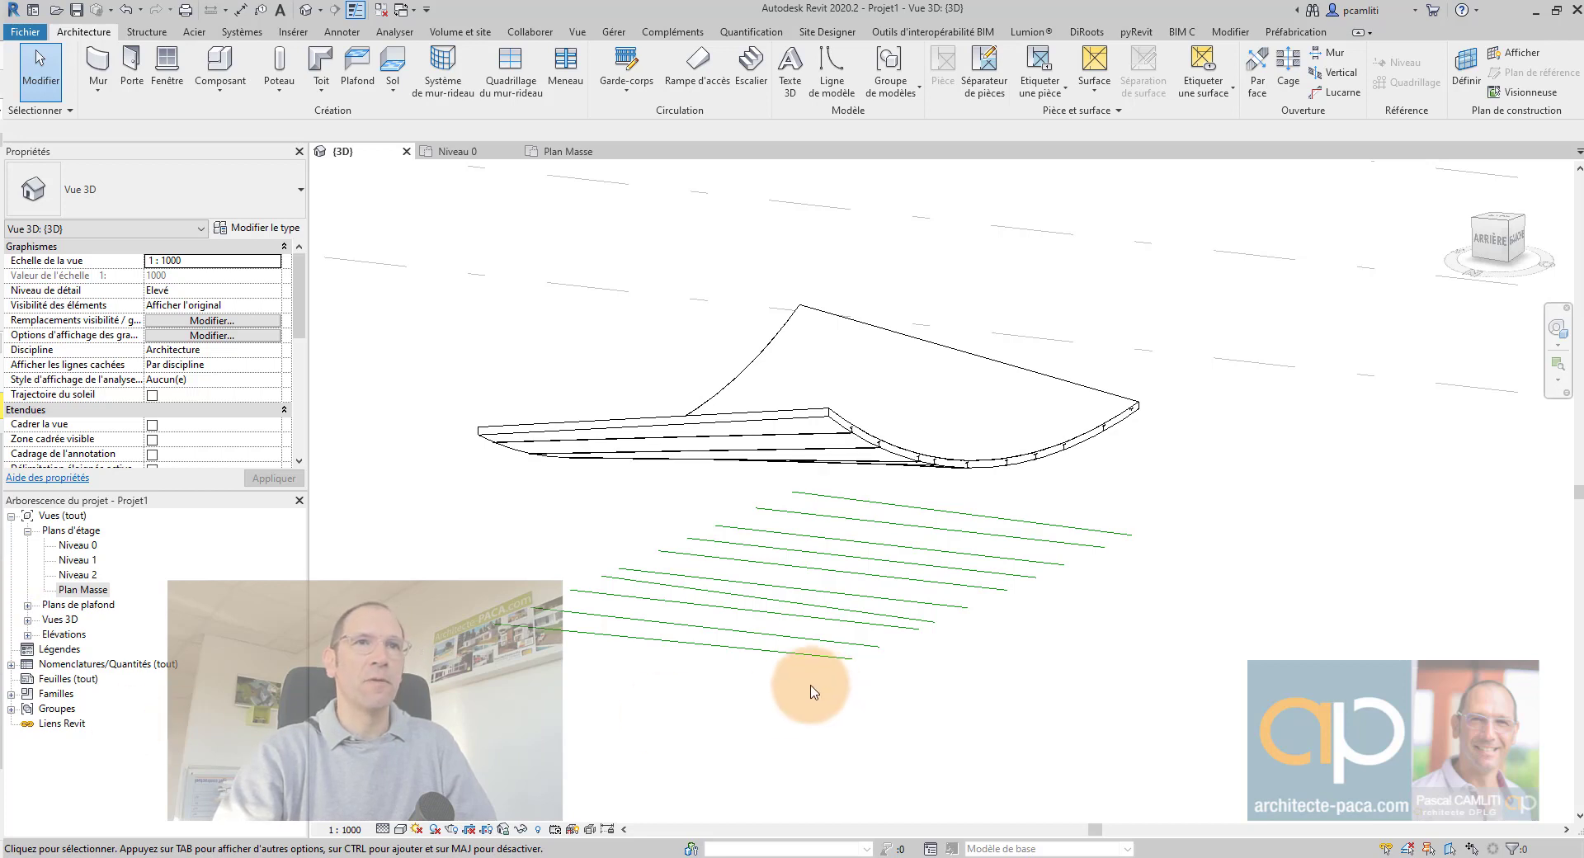
# - Set the roof's level offset to 0.1600 and inspect the beams beneath its curved underside from the side
pyautogui.scroll(2, 891, 452)
pyautogui.click(892, 450)
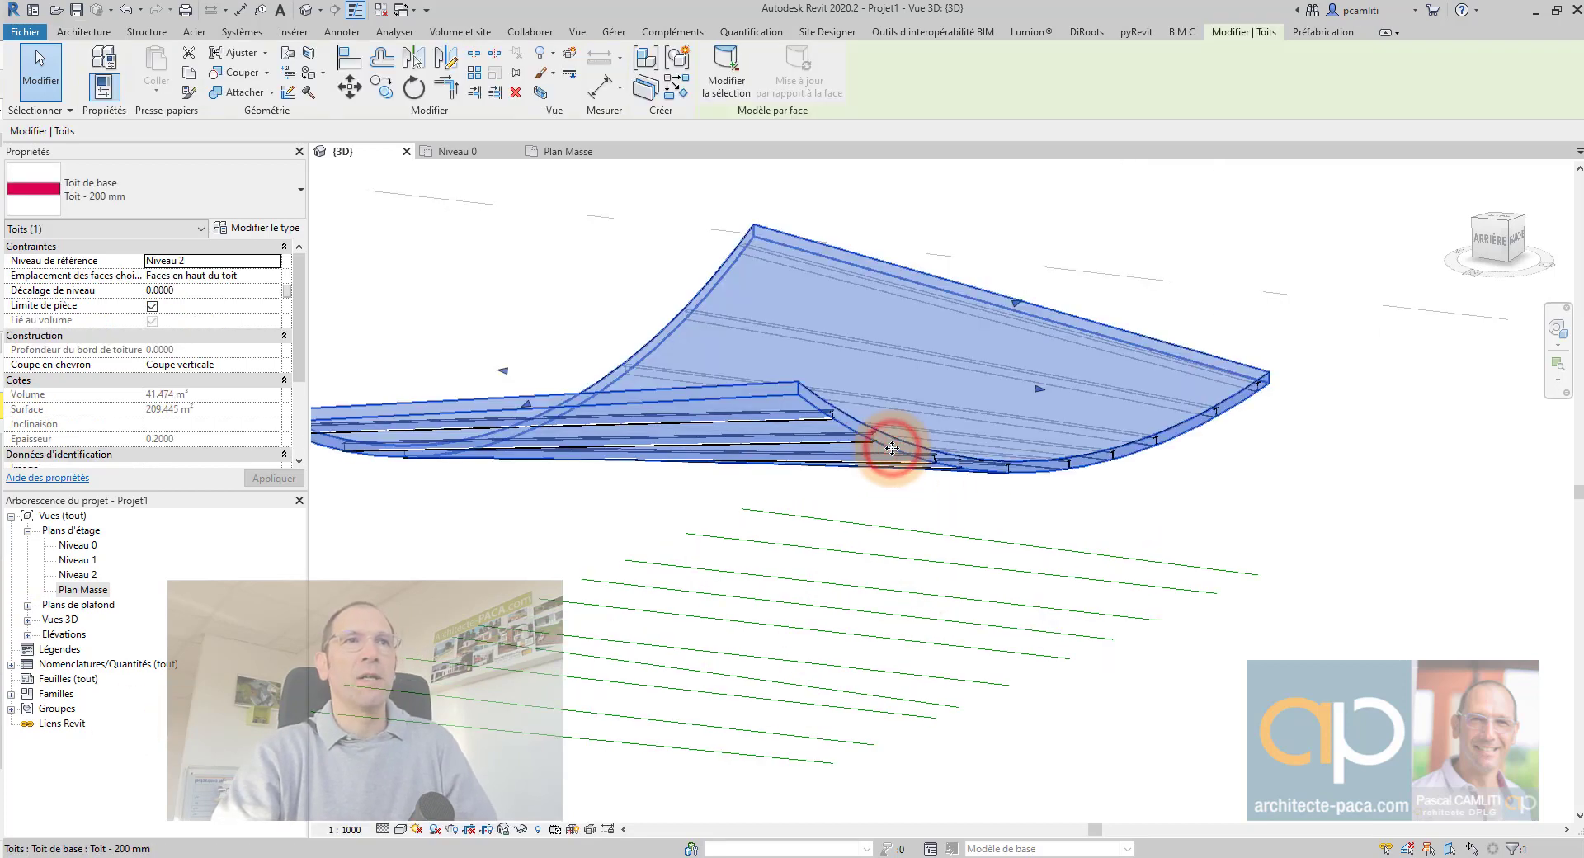
pyautogui.press('Escape')
pyautogui.click(897, 454)
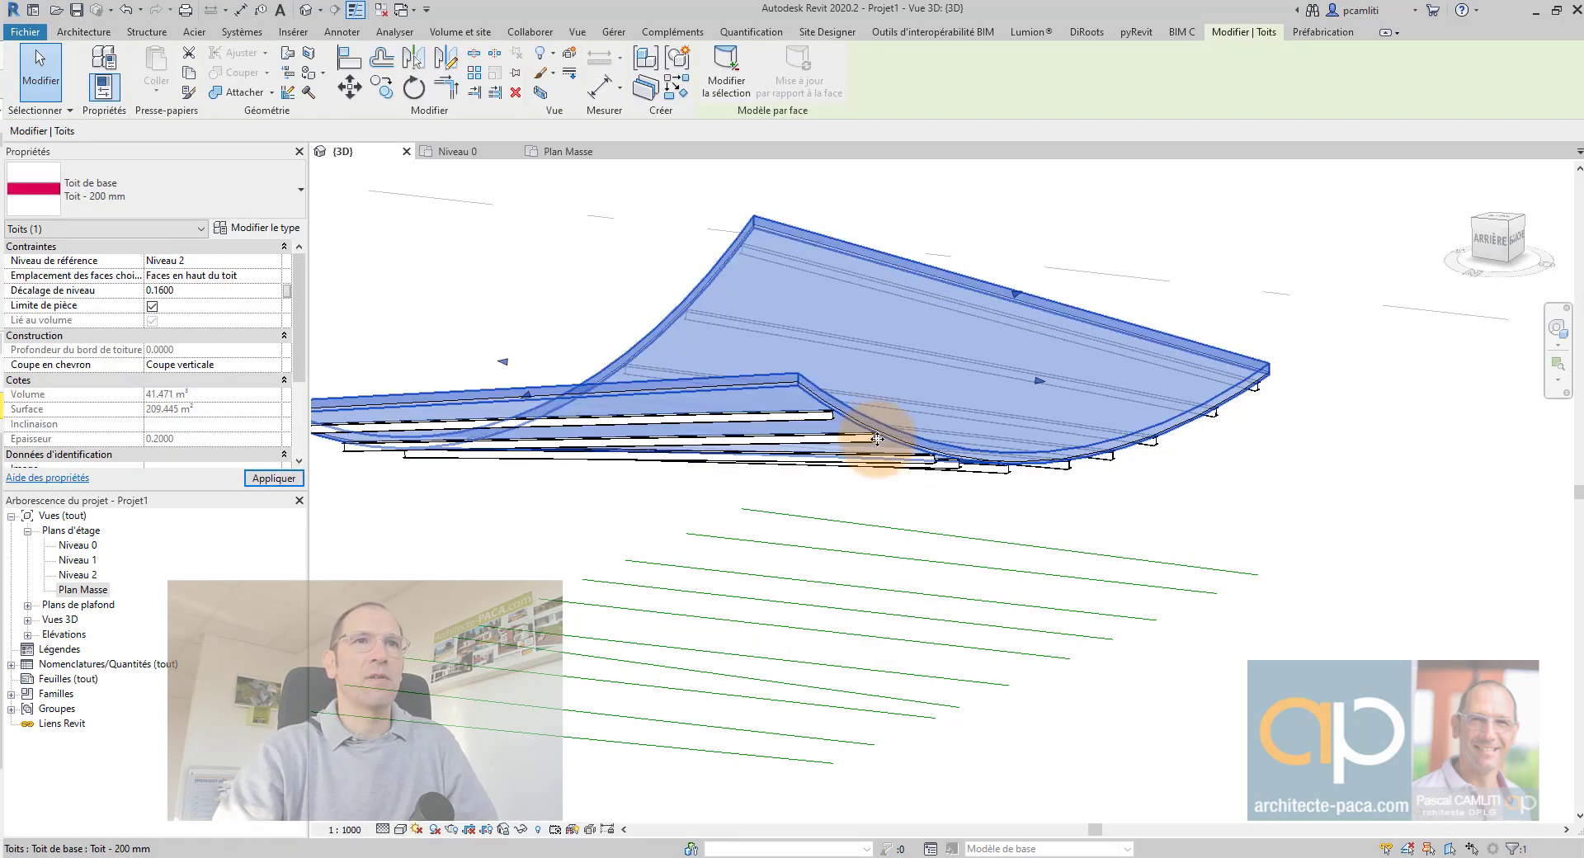
pyautogui.click(1276, 520)
pyautogui.keyDown('shift'); pyautogui.moveTo(1261, 513); pyautogui.dragTo(1029, 531, button='middle'); pyautogui.keyUp('shift')
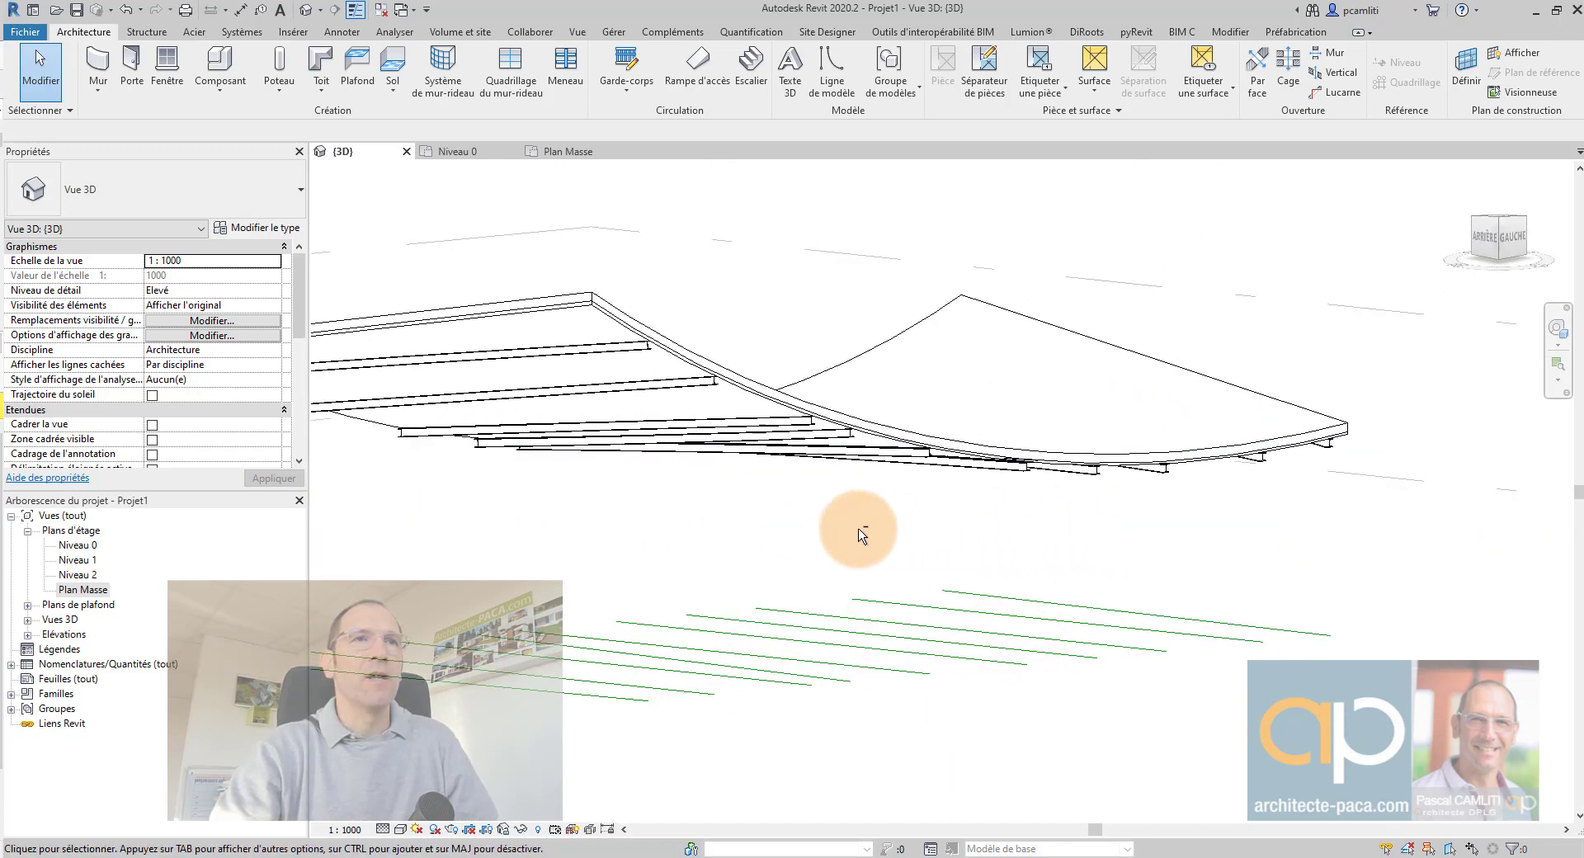
pyautogui.keyDown('shift'); pyautogui.moveTo(863, 530); pyautogui.dragTo(699, 614, button='middle'); pyautogui.keyUp('shift')
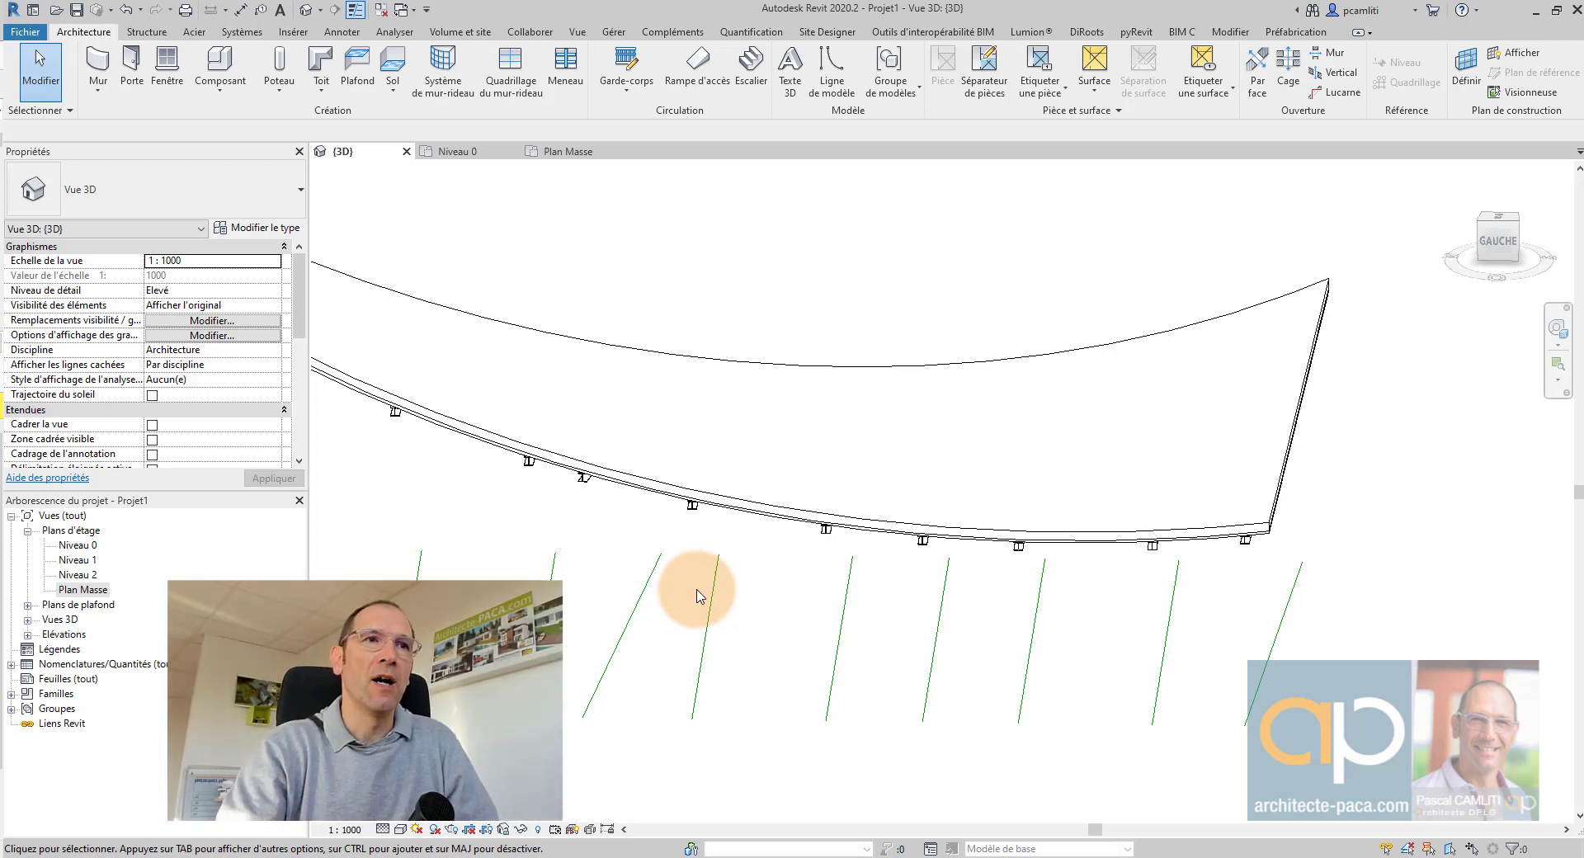
pyautogui.moveTo(691, 597); pyautogui.dragTo(817, 588, button='middle')
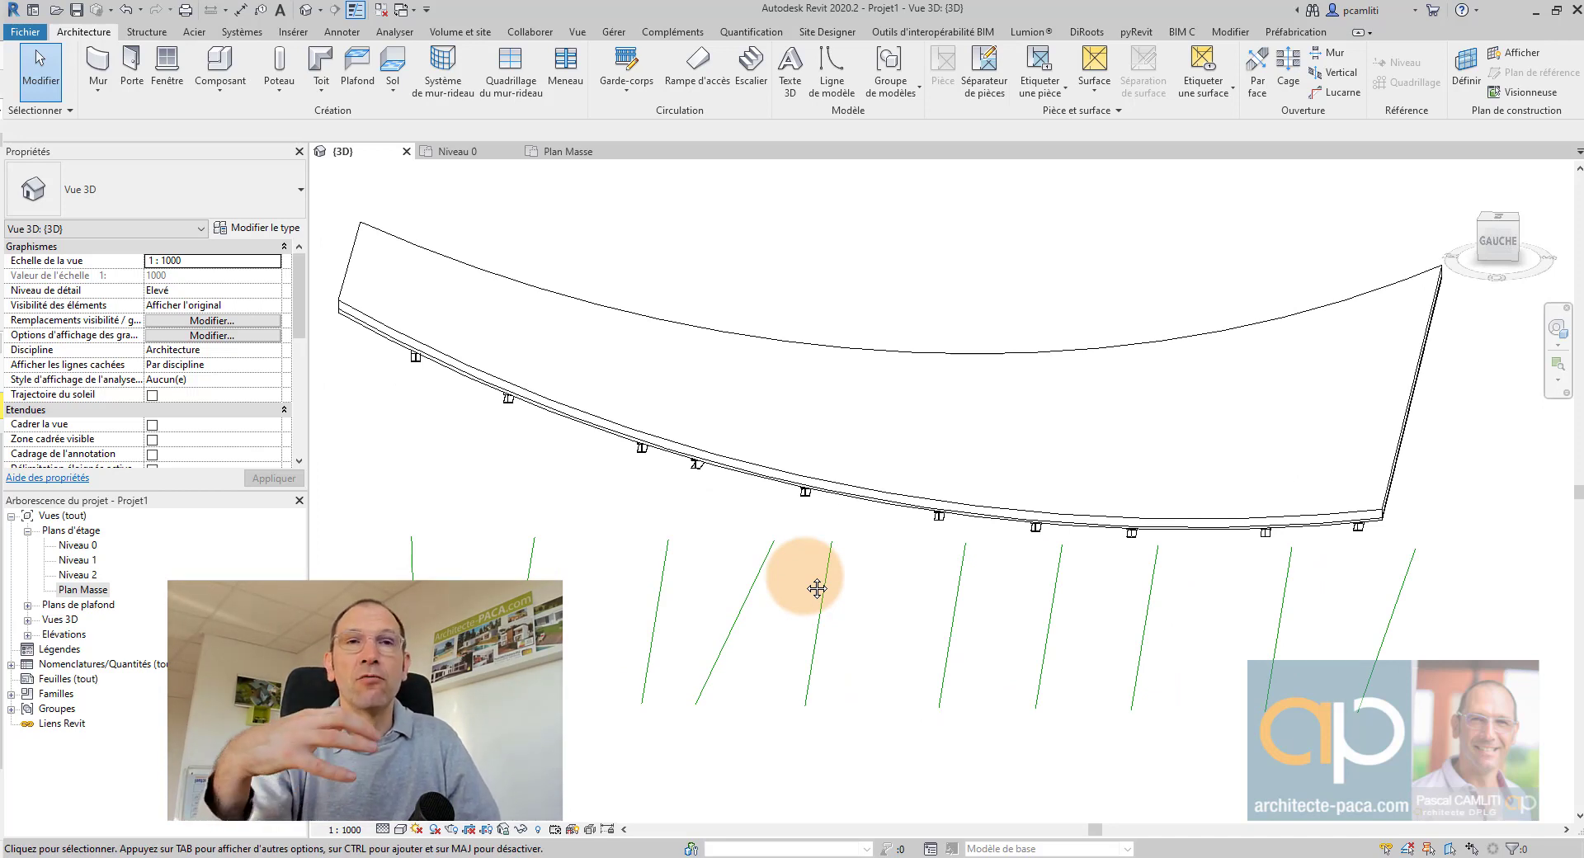